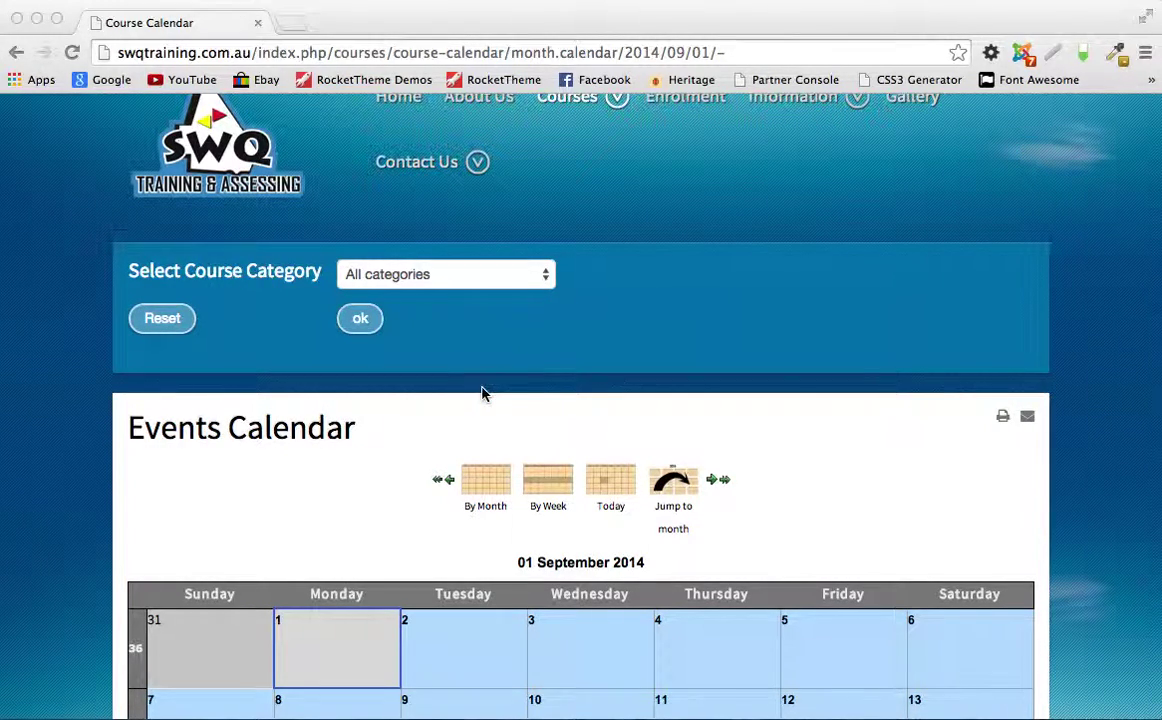
Step: Scroll through the site's front page
{"action": "scroll", "coordinate": [482, 394], "scroll_direction": "down", "scroll_amount": 5}
{"action": "scroll", "coordinate": [488, 394], "scroll_direction": "down", "scroll_amount": 7}
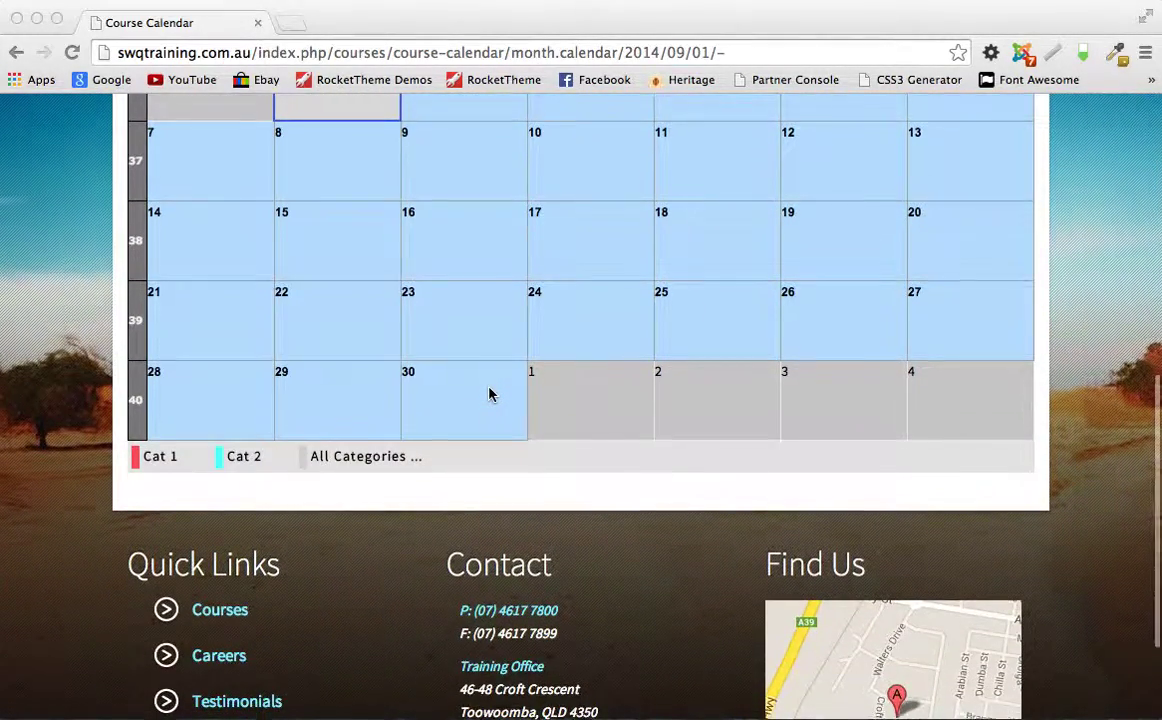
{"action": "scroll", "coordinate": [488, 394], "scroll_direction": "up", "scroll_amount": 13}
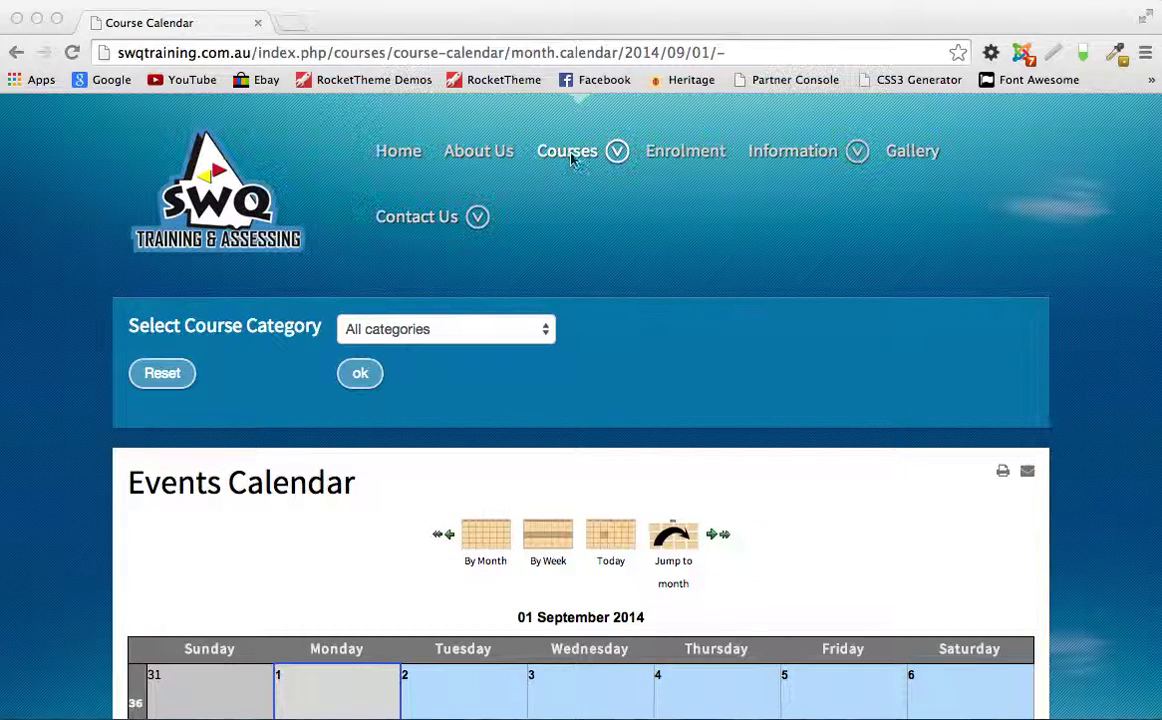
{"action": "scroll", "coordinate": [703, 380], "scroll_direction": "down", "scroll_amount": 4}
{"action": "scroll", "coordinate": [703, 380], "scroll_direction": "down", "scroll_amount": 5}
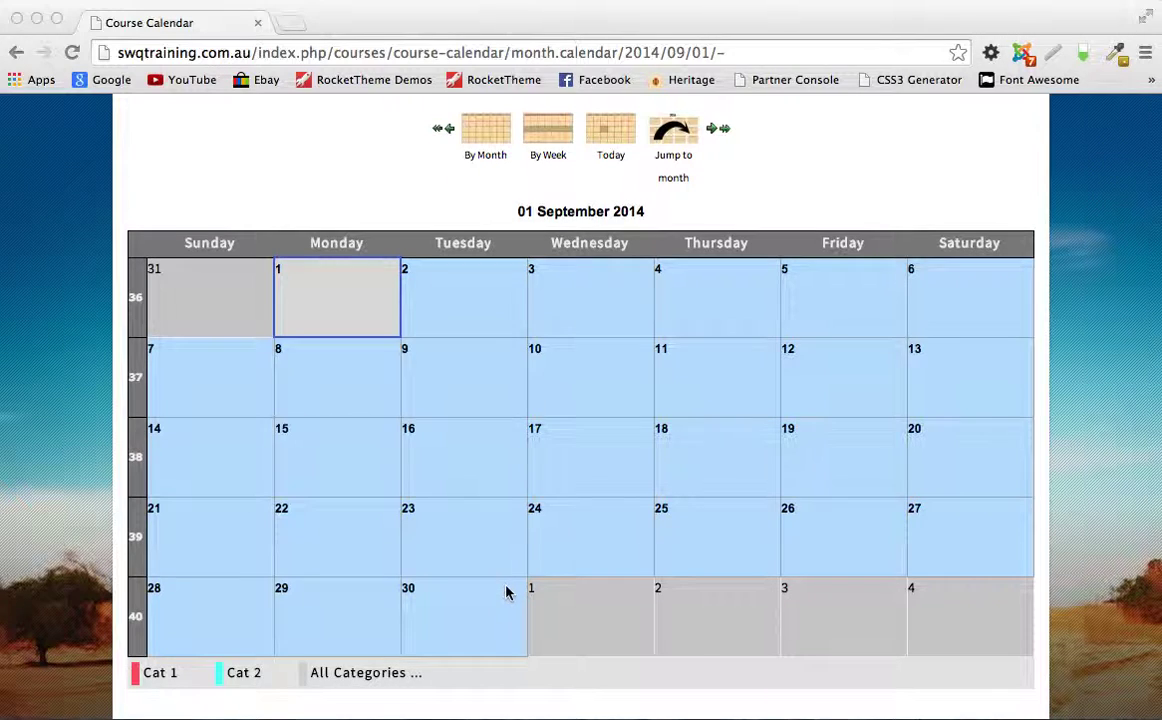
{"action": "scroll", "coordinate": [506, 591], "scroll_direction": "up", "scroll_amount": 5}
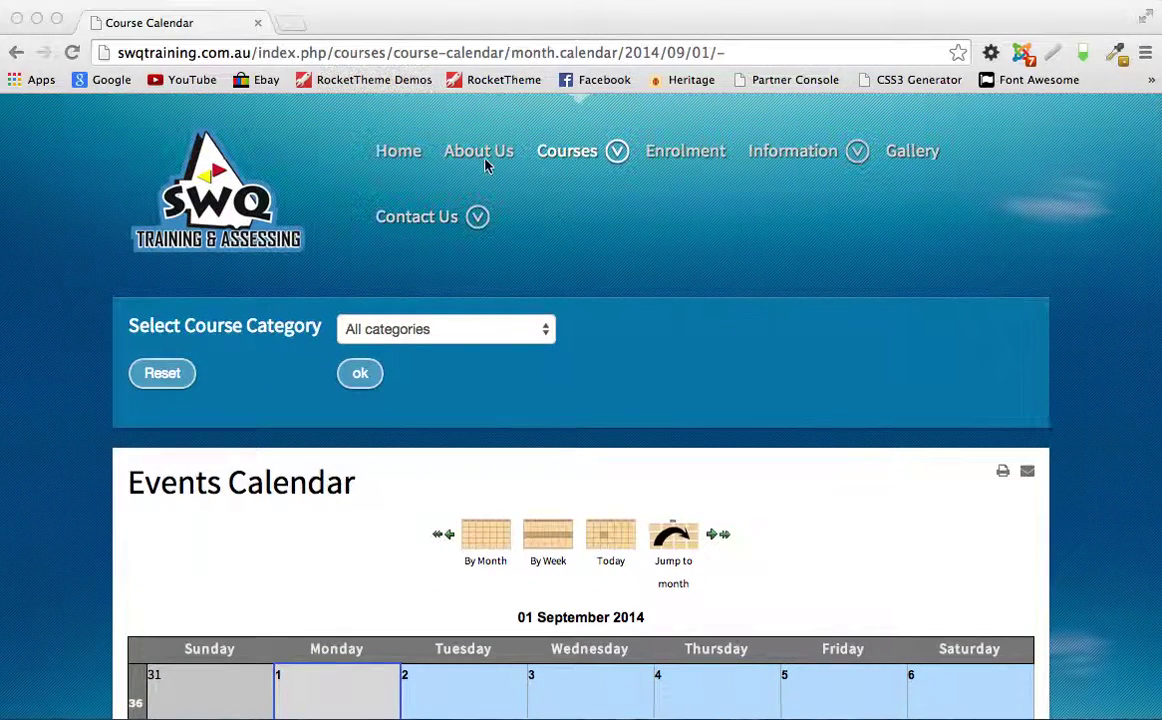
Step: Go to the site's /administrator page, log in, and open the Components menu
{"action": "left_click", "coordinate": [280, 52]}
{"action": "left_click", "coordinate": [258, 52]}
{"action": "left_click_drag", "start_coordinate": [258, 52], "coordinate": [802, 62]}
{"action": "type", "text": "ad"}
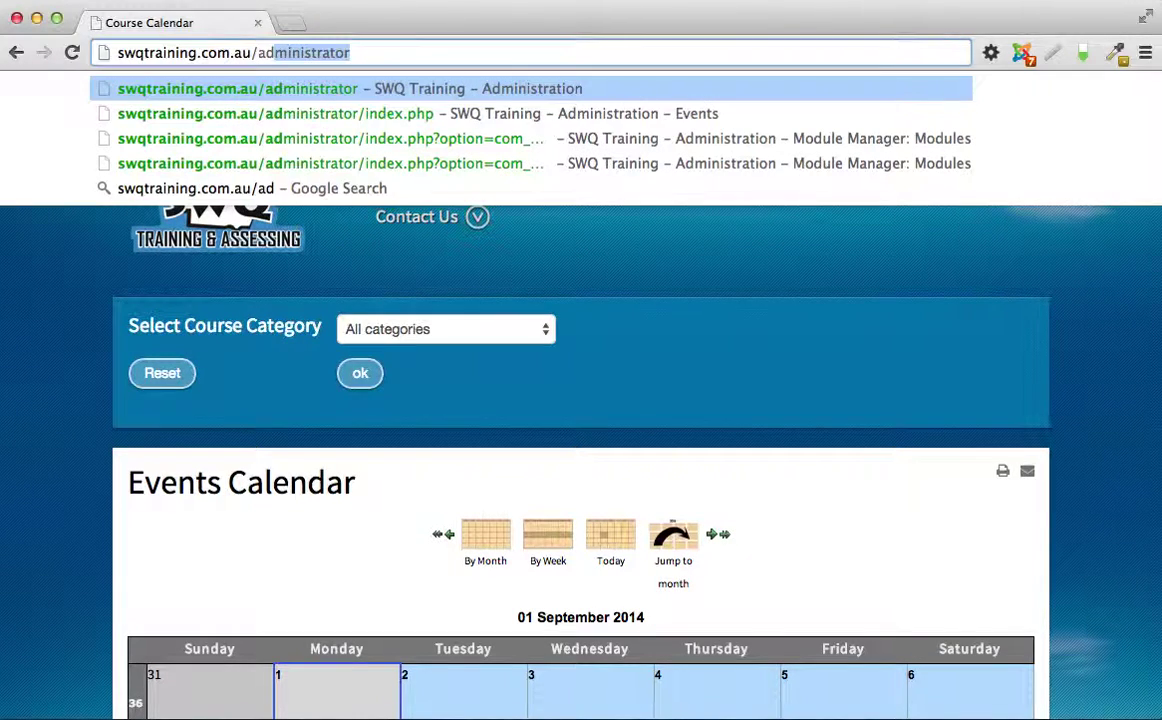
{"action": "key", "text": "Return"}
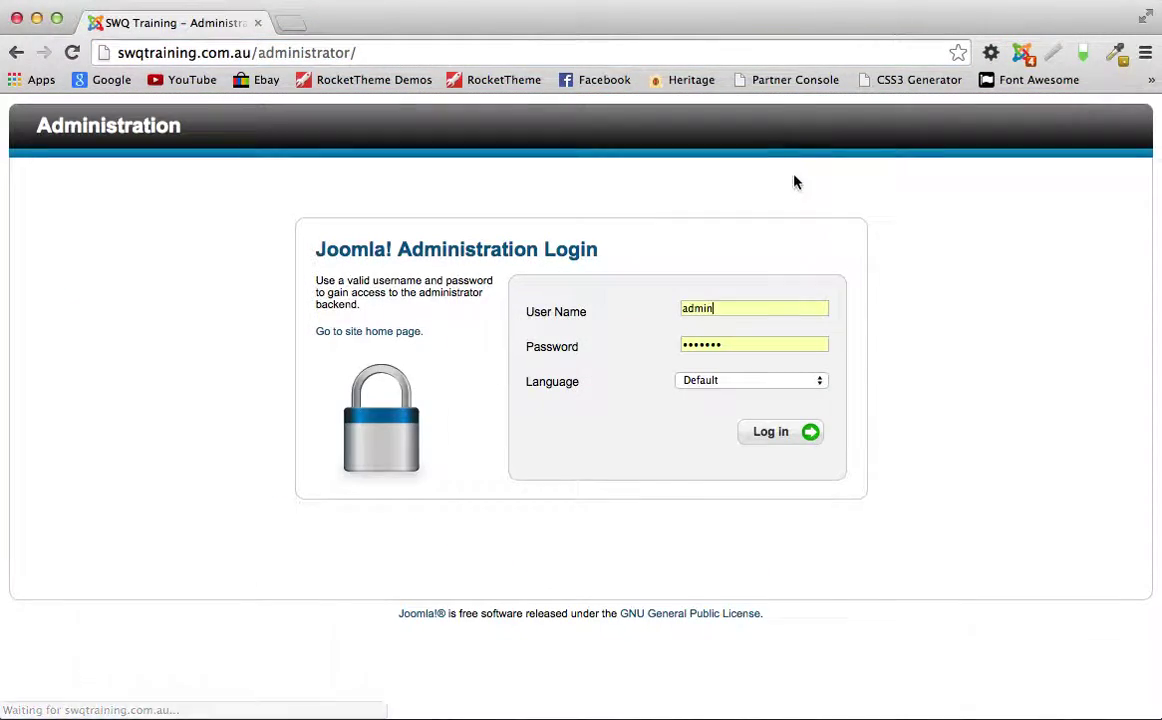
{"action": "left_click", "coordinate": [784, 441]}
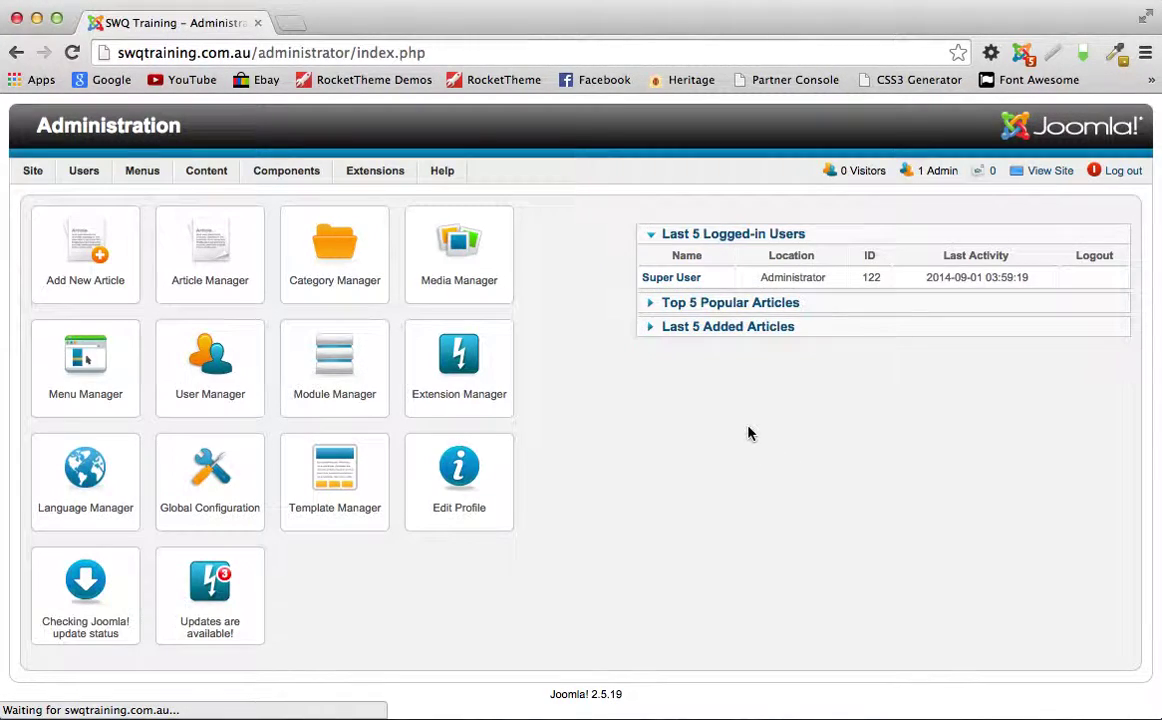
{"action": "left_click", "coordinate": [285, 175]}
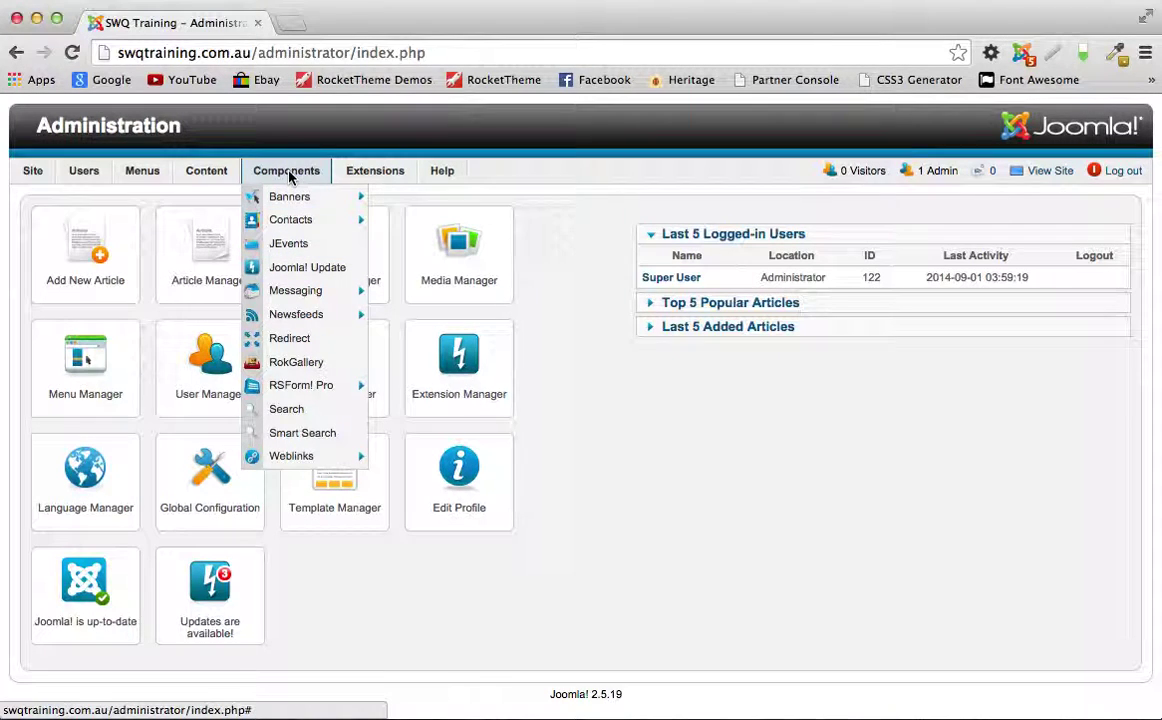
Step: Open JEvents from Components and go to its Manage Categories list
{"action": "left_click", "coordinate": [297, 247]}
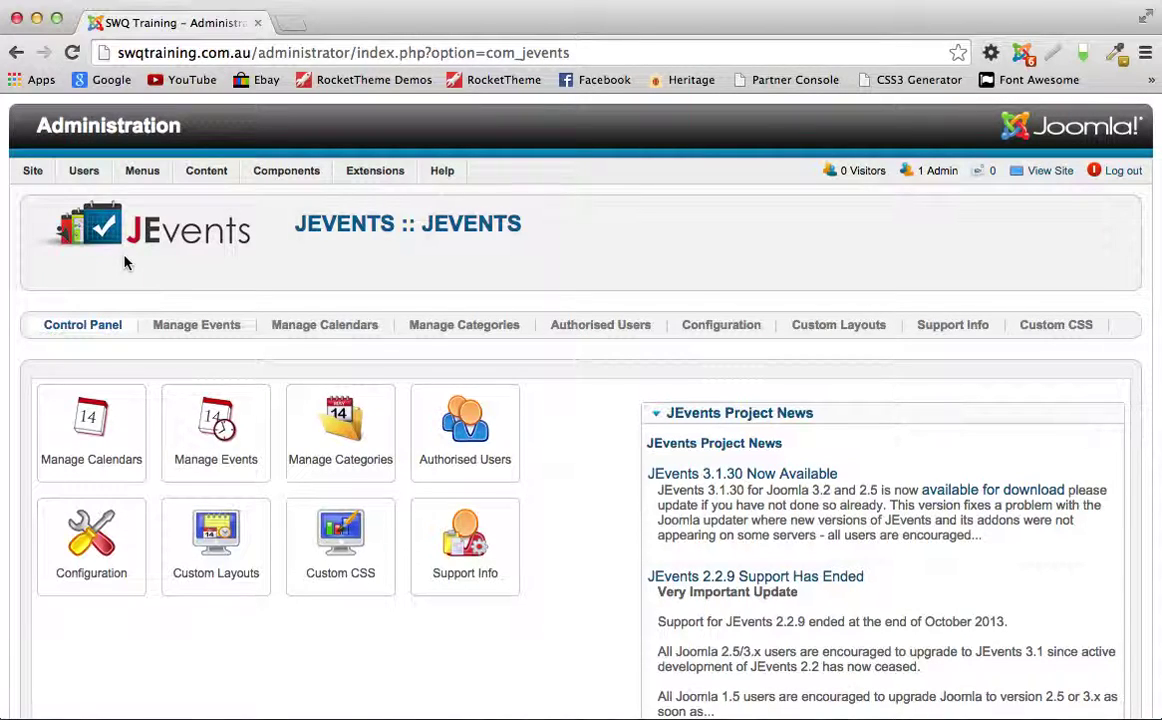
{"action": "left_click", "coordinate": [463, 325]}
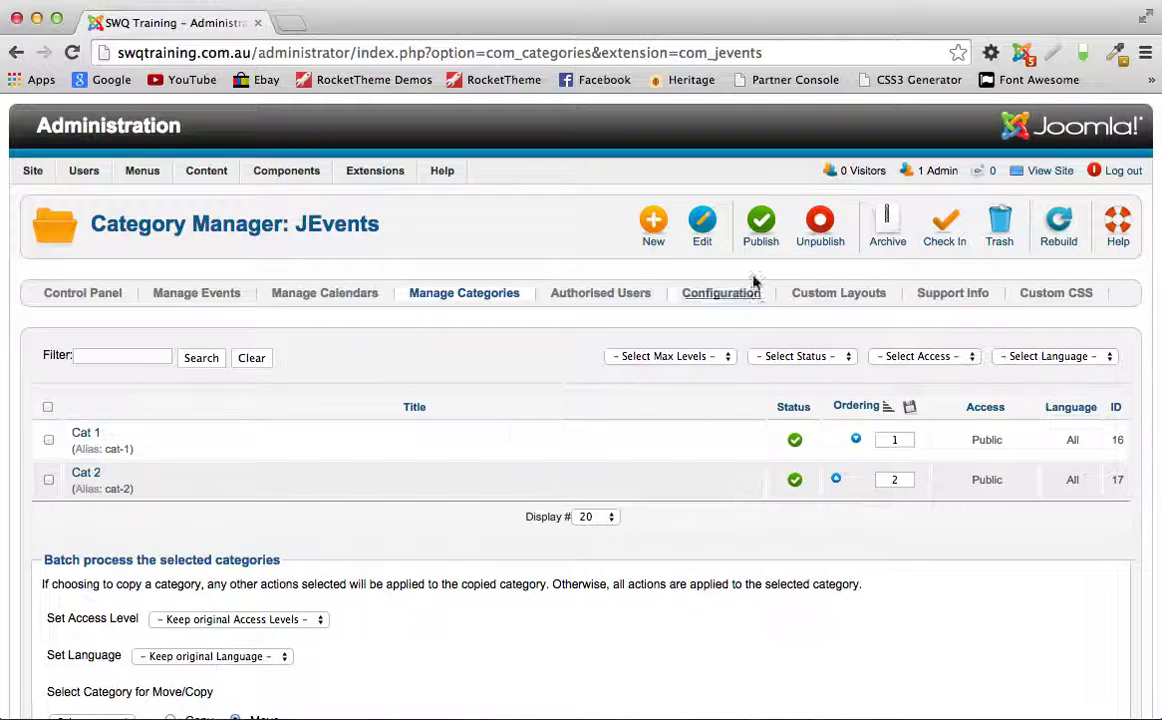
Step: Create the category 'Dogging & Rigging' with bright green colour #33CC00 and save it
{"action": "left_click", "coordinate": [654, 226]}
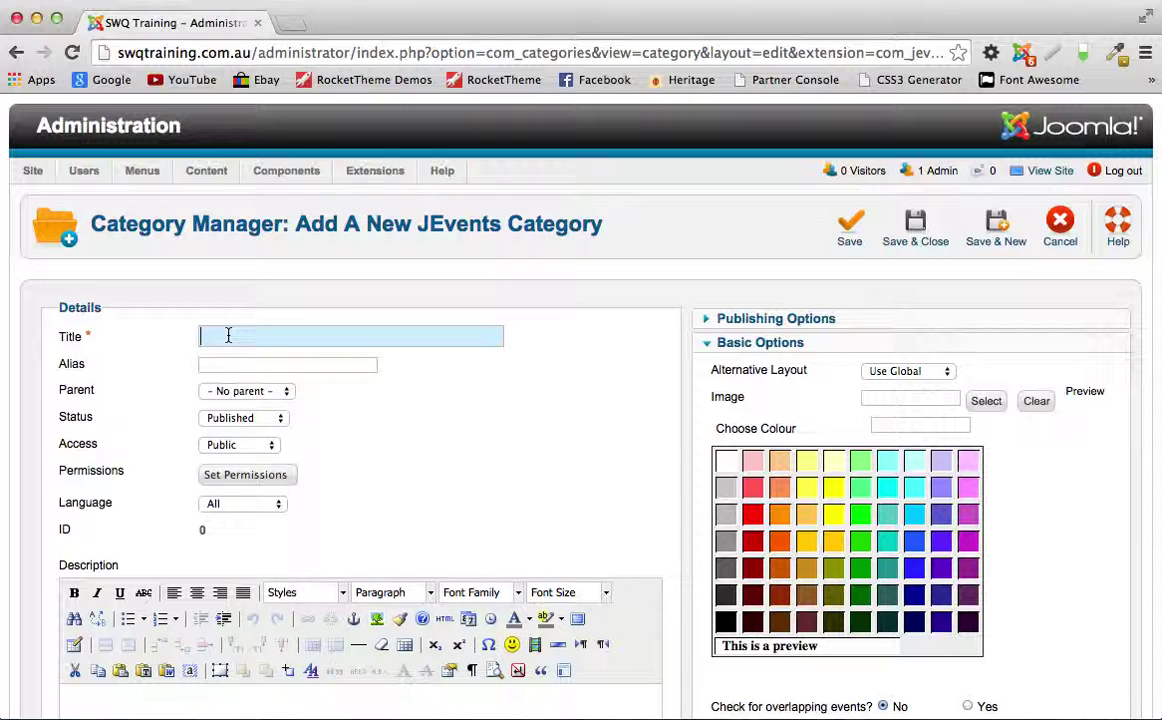
{"action": "type", "text": "Dogging & Rigging"}
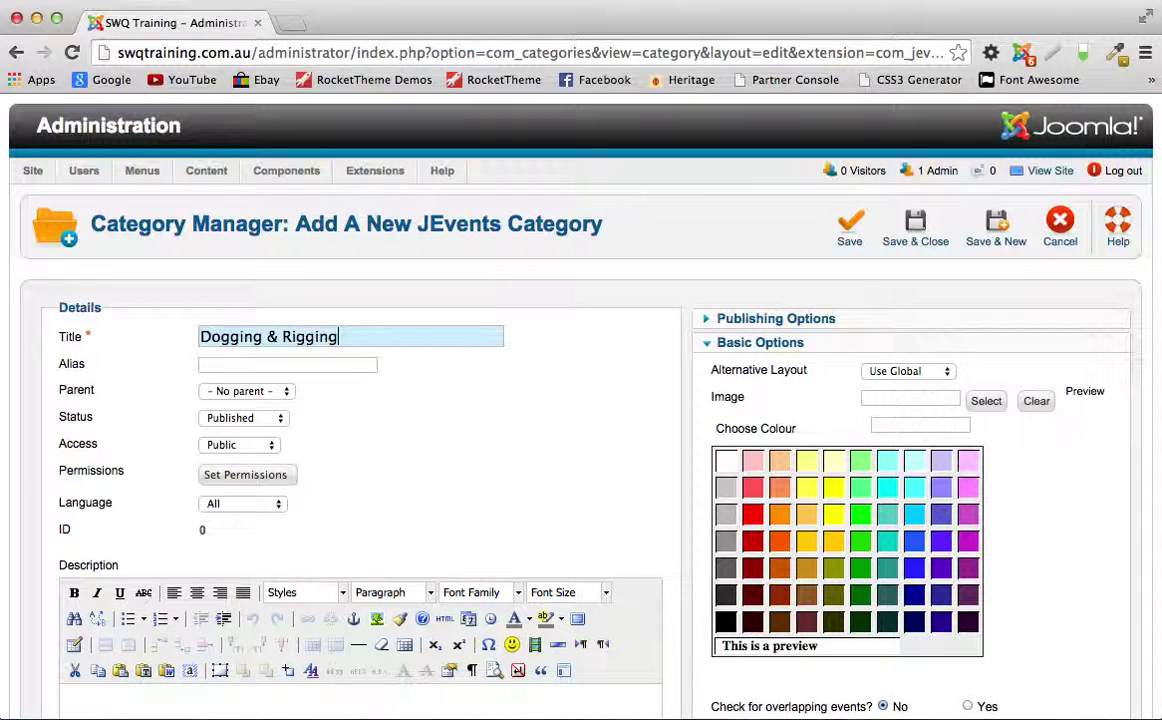
{"action": "scroll", "coordinate": [506, 428], "scroll_direction": "down", "scroll_amount": 3}
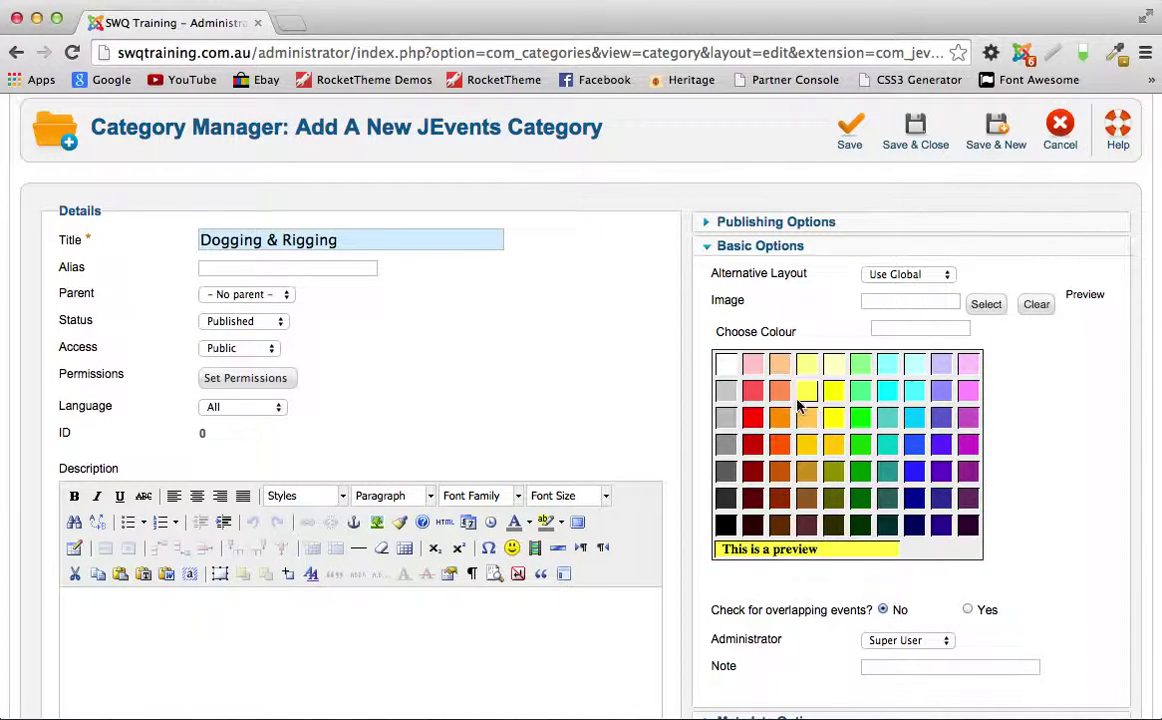
{"action": "left_click", "coordinate": [861, 447]}
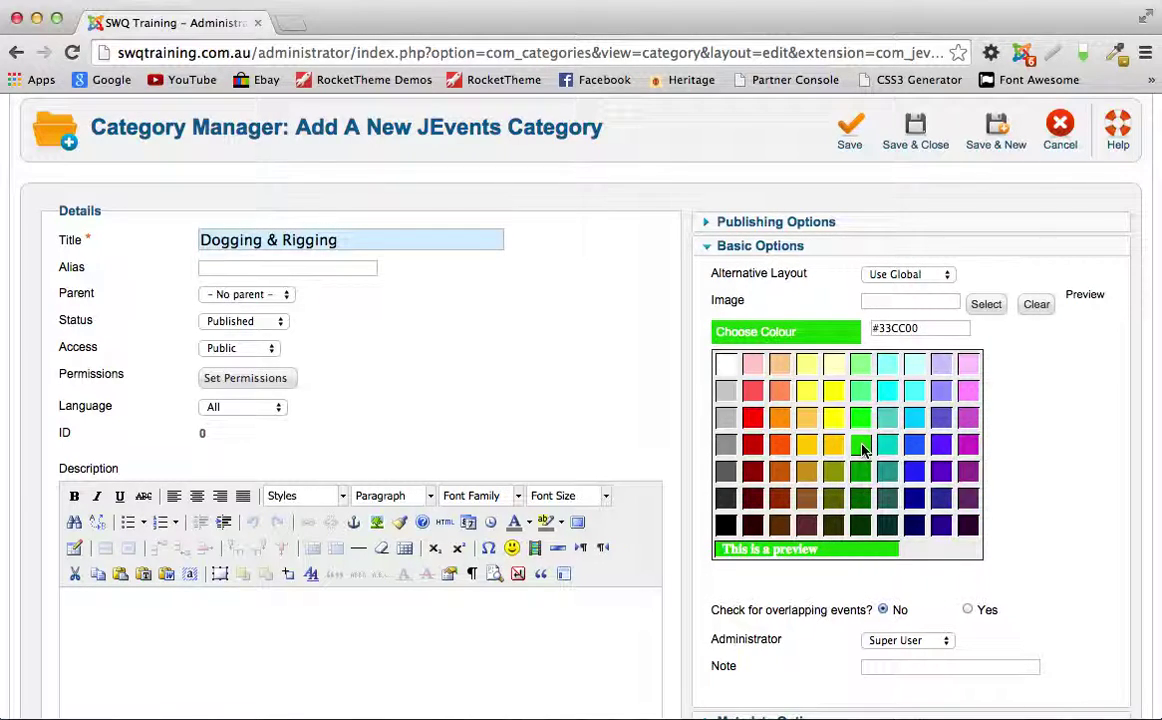
{"action": "left_click", "coordinate": [917, 133]}
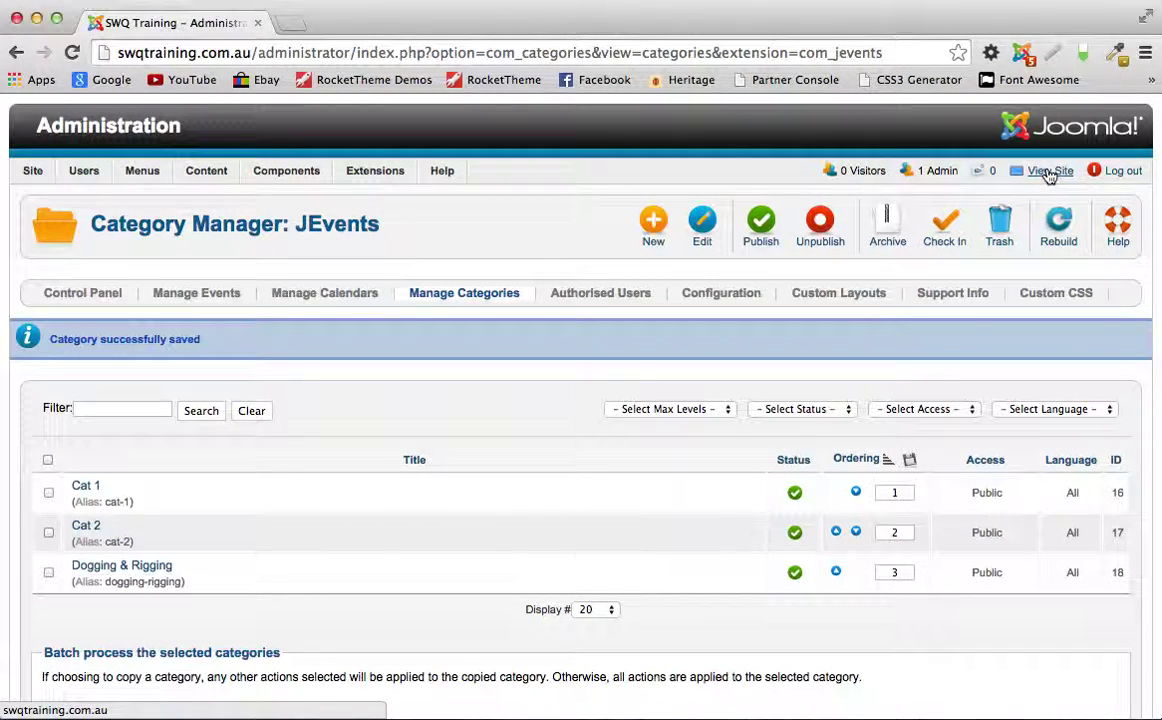
Step: Open the public site's Courses > Course Calendar and check the green category legend
{"action": "left_click", "coordinate": [1048, 173]}
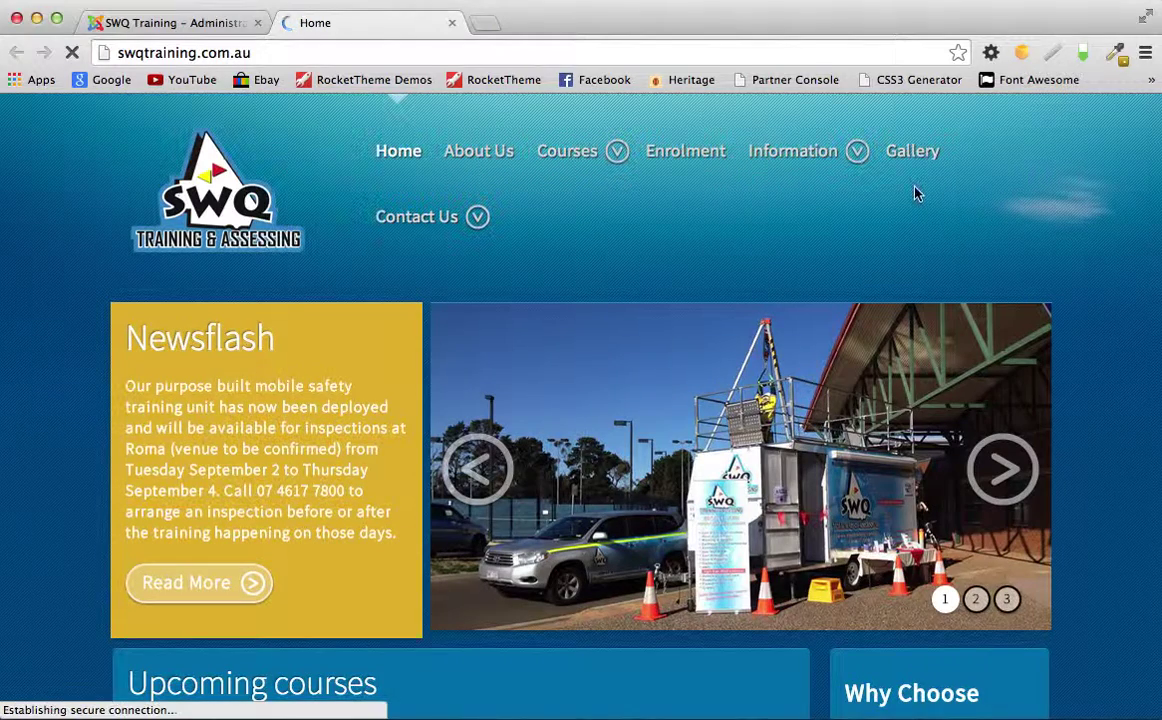
{"action": "mouse_move", "coordinate": [605, 152]}
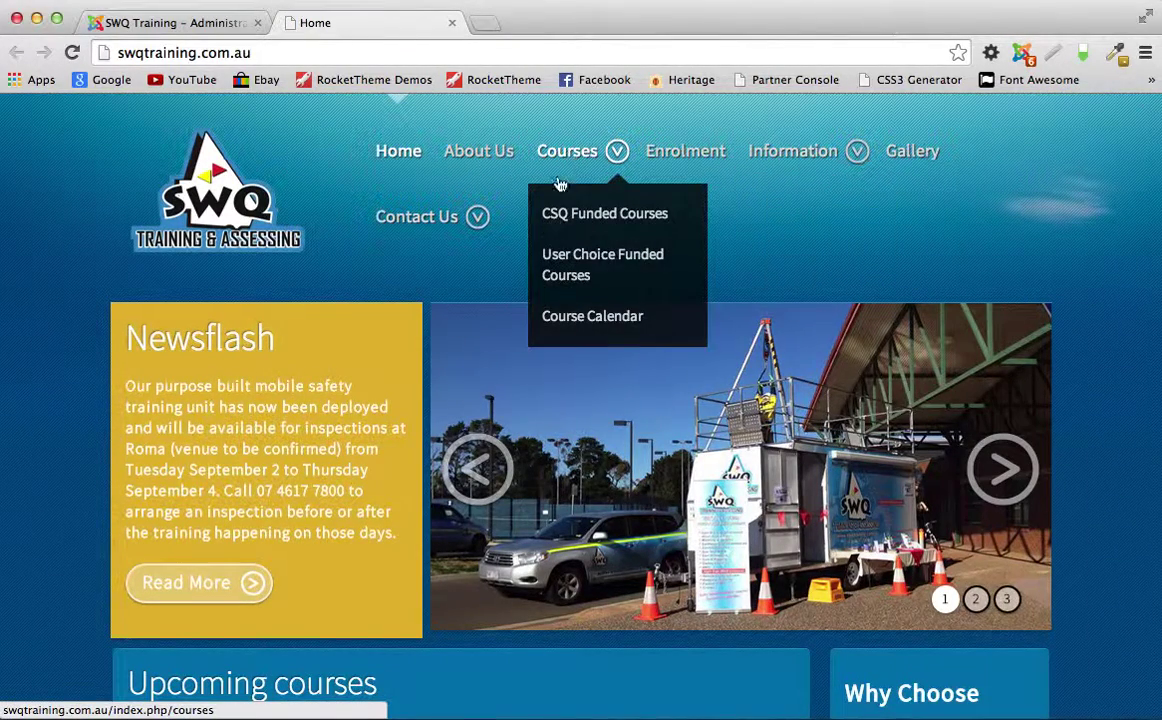
{"action": "left_click", "coordinate": [580, 303]}
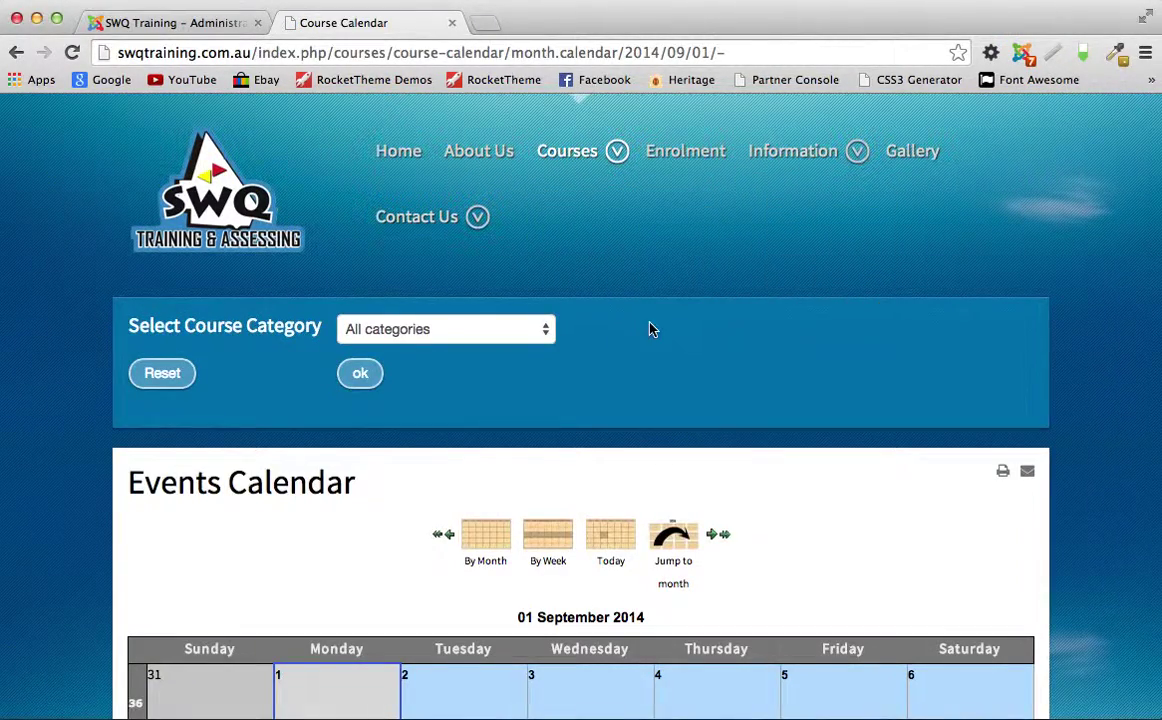
{"action": "scroll", "coordinate": [652, 330], "scroll_direction": "down", "scroll_amount": 5}
{"action": "scroll", "coordinate": [649, 330], "scroll_direction": "down", "scroll_amount": 2}
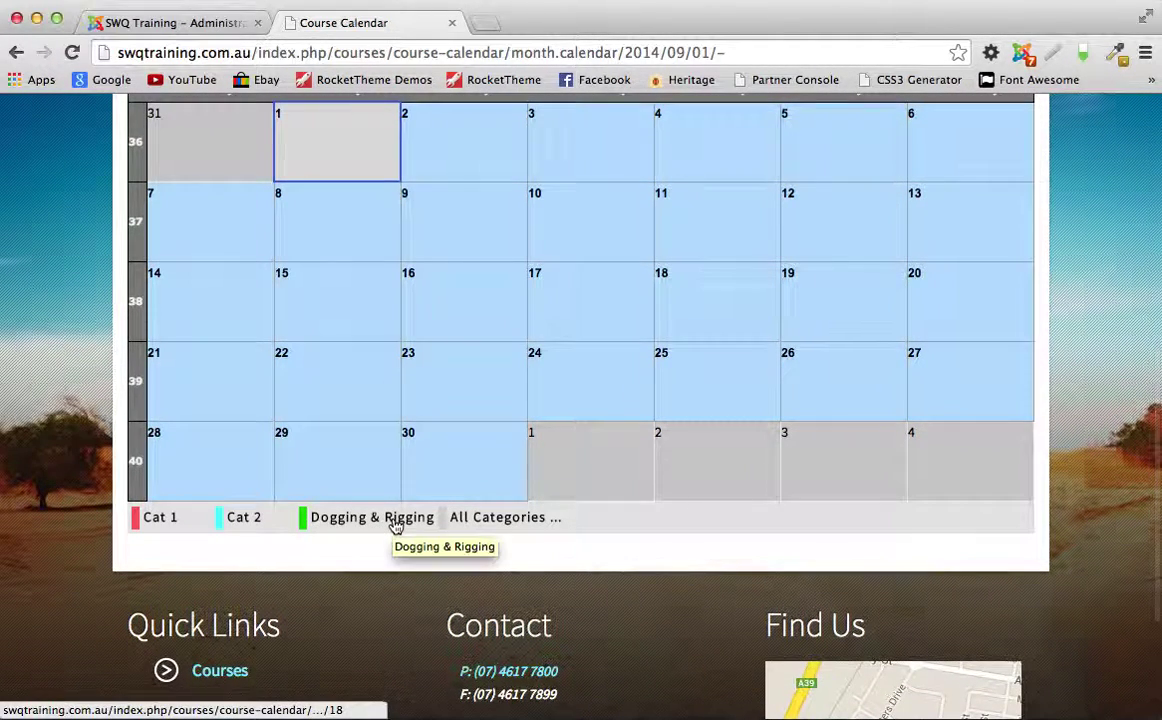
{"action": "scroll", "coordinate": [386, 525], "scroll_direction": "up", "scroll_amount": 5}
{"action": "scroll", "coordinate": [384, 524], "scroll_direction": "down", "scroll_amount": 3}
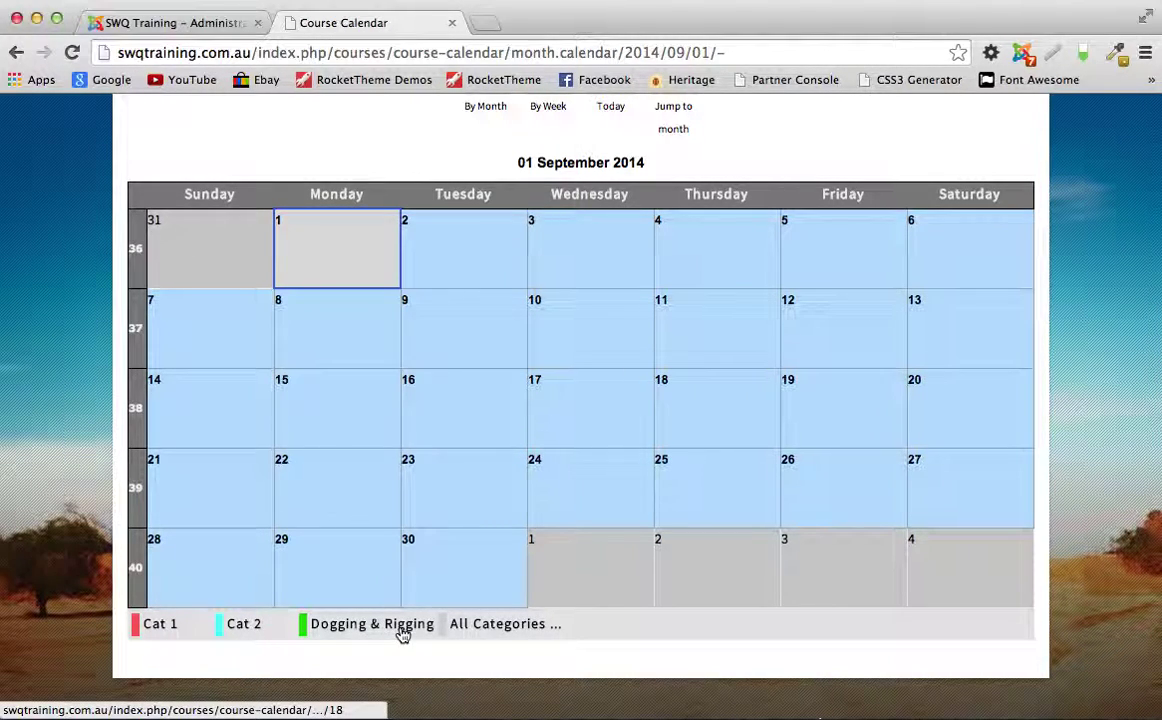
{"action": "scroll", "coordinate": [432, 590], "scroll_direction": "up", "scroll_amount": 2}
{"action": "scroll", "coordinate": [432, 590], "scroll_direction": "up", "scroll_amount": 7}
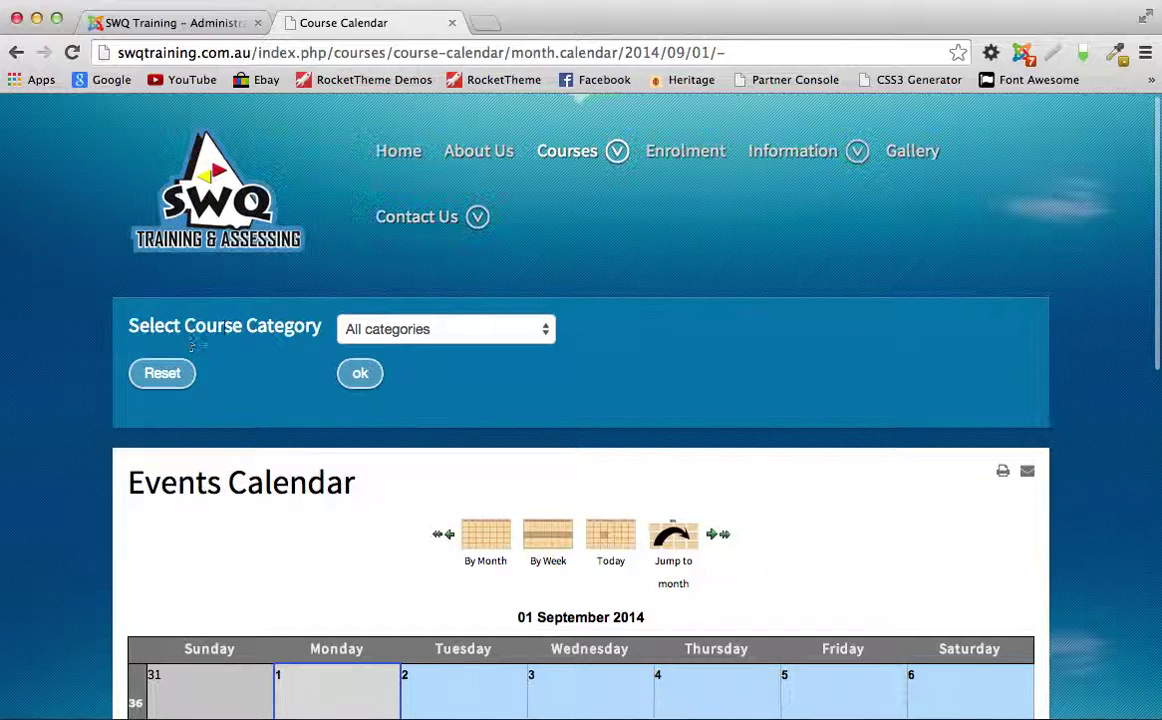
Step: Check the category filter lists Dogging & Rigging, keep All categories, and return to admin
{"action": "left_click", "coordinate": [510, 331]}
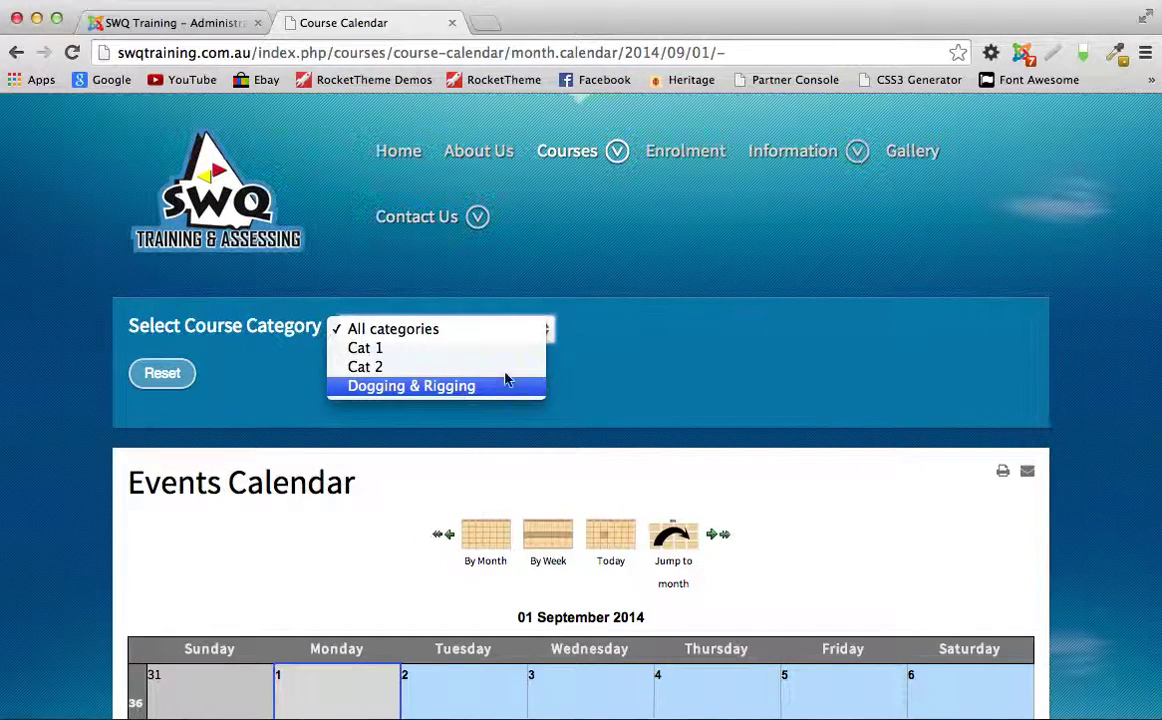
{"action": "left_click", "coordinate": [648, 374]}
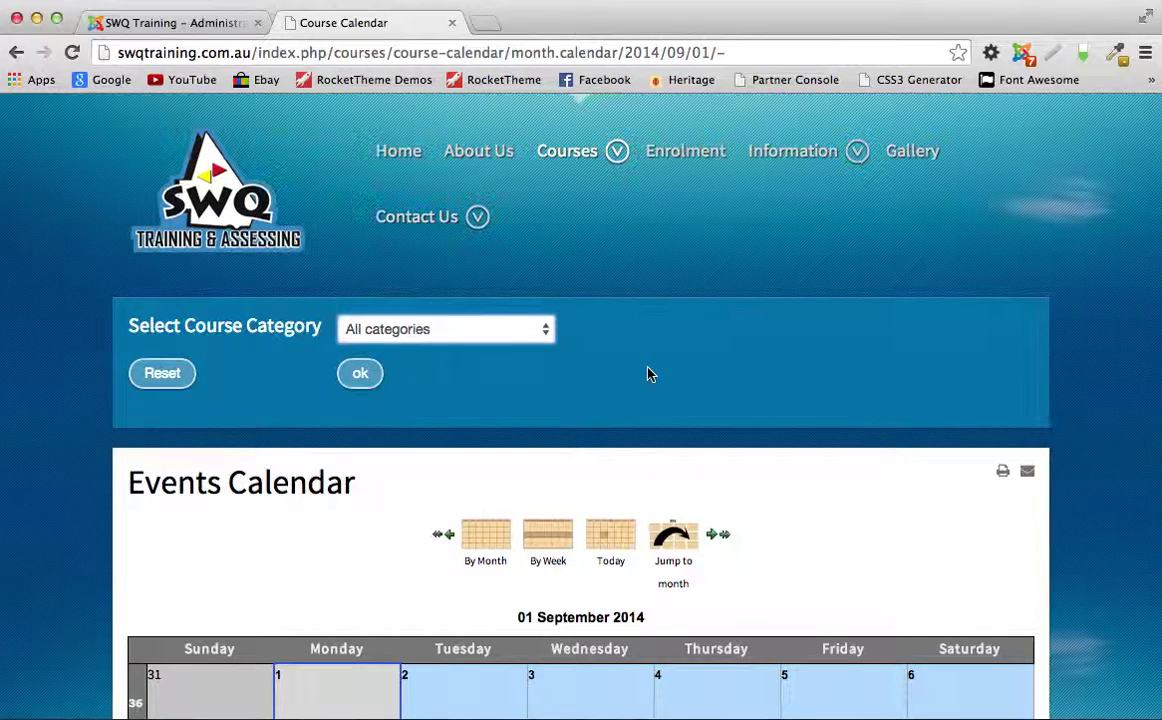
{"action": "left_click", "coordinate": [175, 24]}
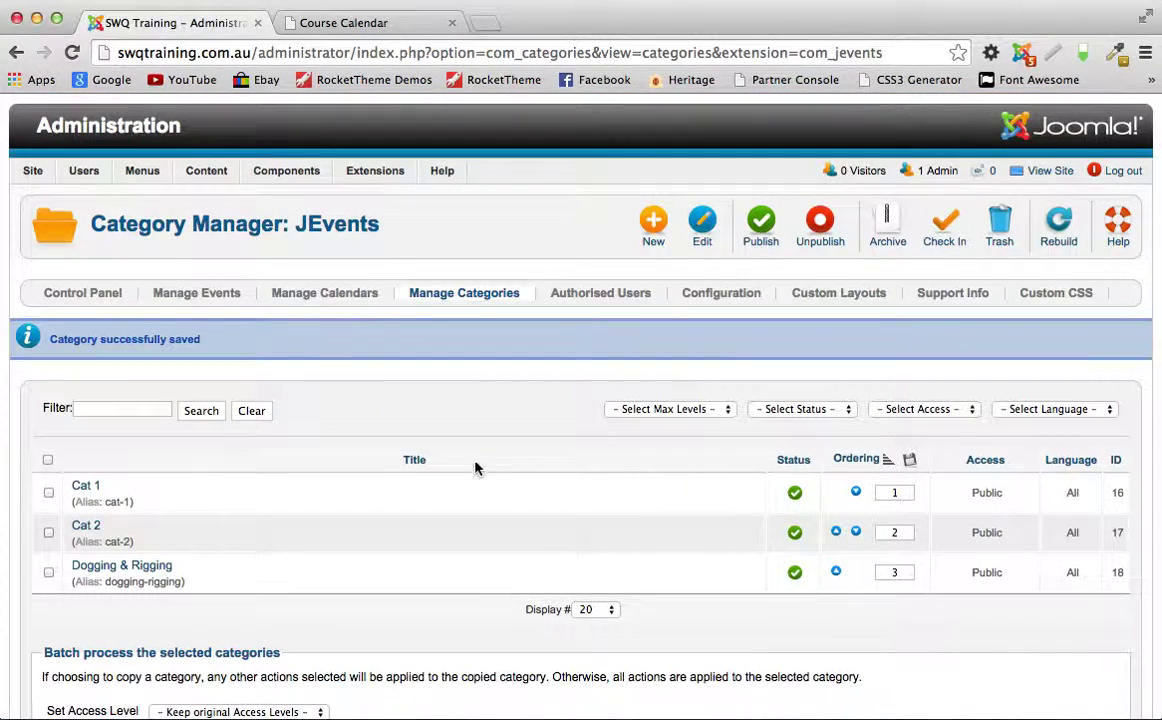
Step: From Manage Events, start a new event and place the cursor in its Subject field
{"action": "left_click", "coordinate": [181, 296]}
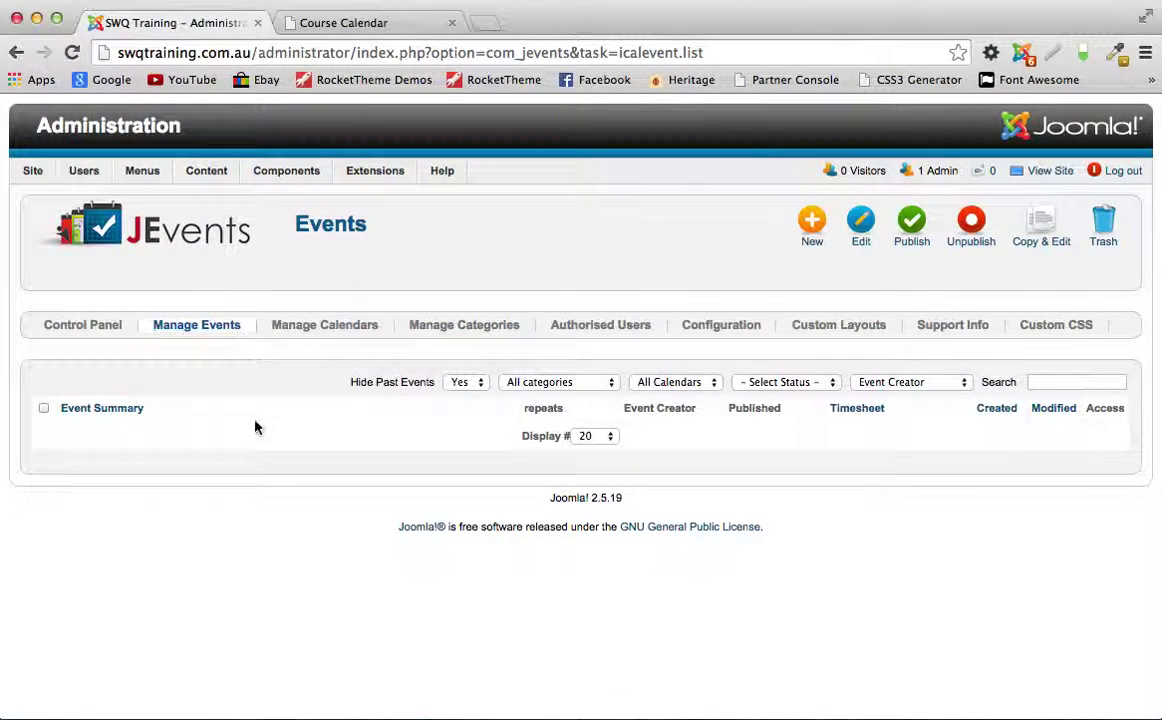
{"action": "left_click", "coordinate": [812, 230]}
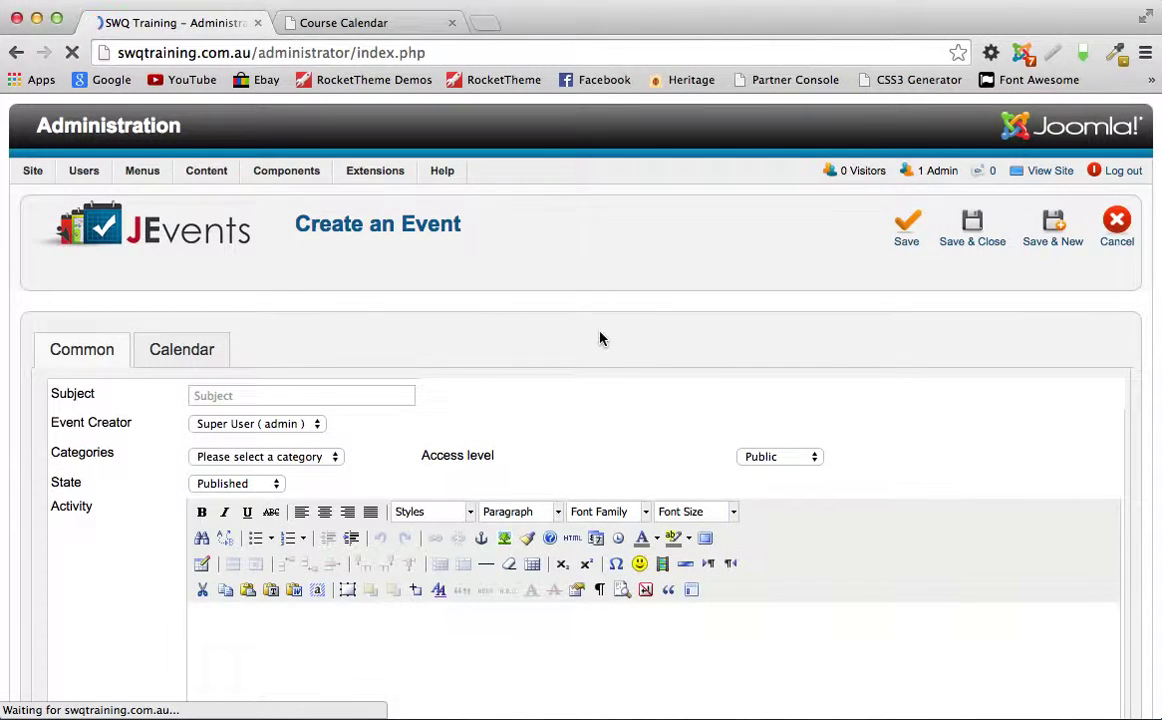
{"action": "scroll", "coordinate": [478, 321], "scroll_direction": "down", "scroll_amount": 3}
{"action": "scroll", "coordinate": [505, 303], "scroll_direction": "down", "scroll_amount": 1}
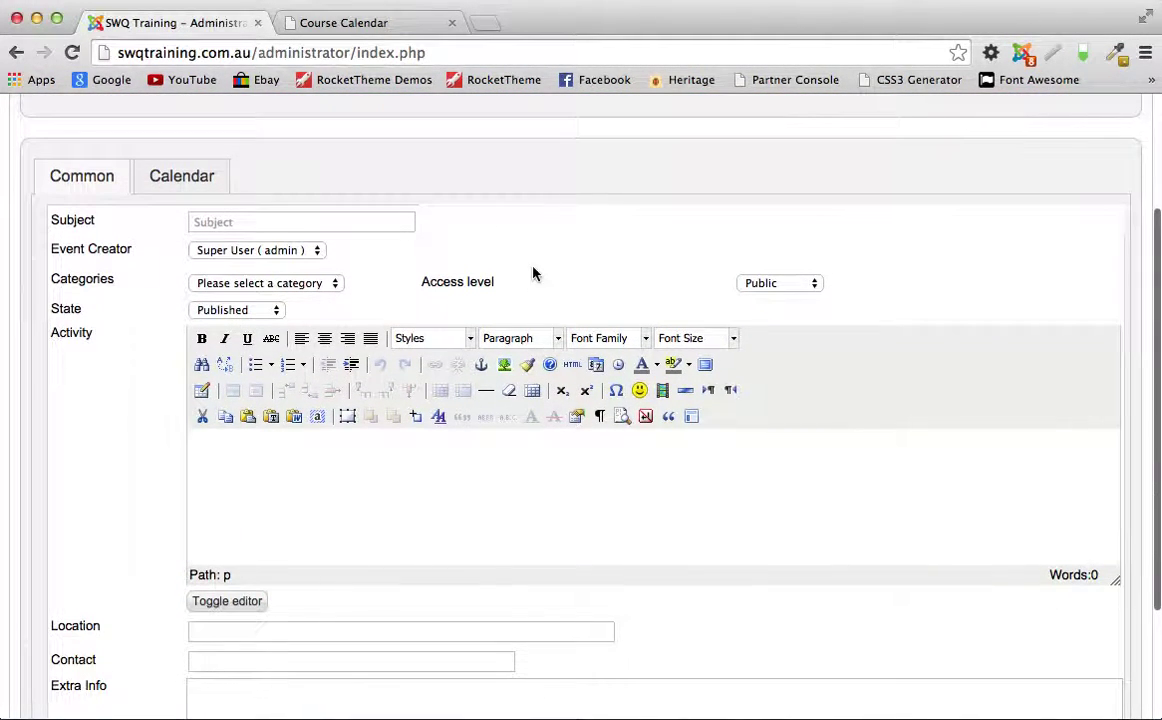
{"action": "left_click", "coordinate": [252, 222]}
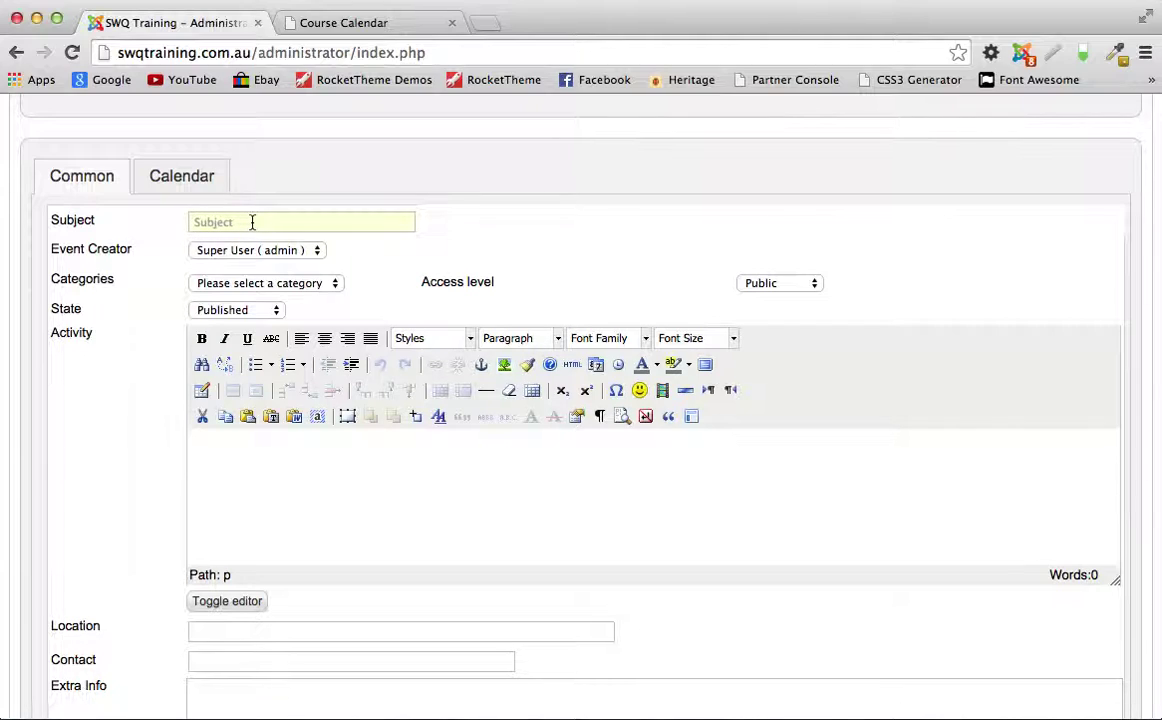
Step: Enter subject 'Dogging 1', category Dogging & Rigging, and activity text 'Test info'
{"action": "type", "text": "D"}
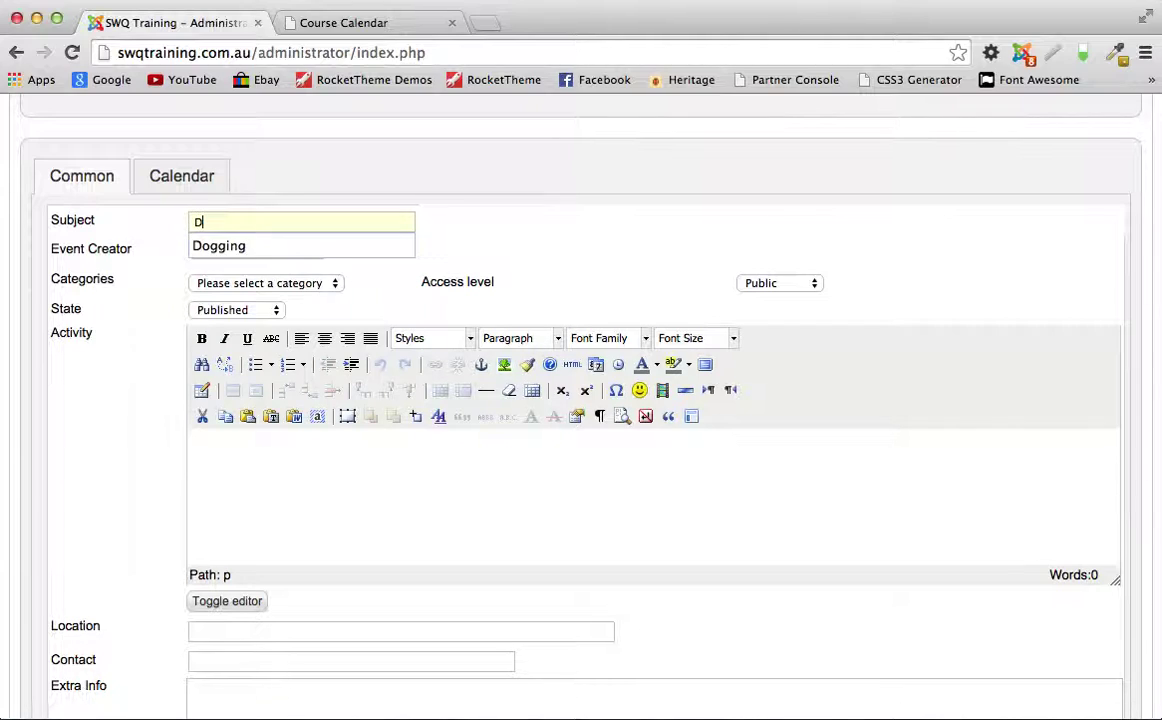
{"action": "type", "text": "ogging 1"}
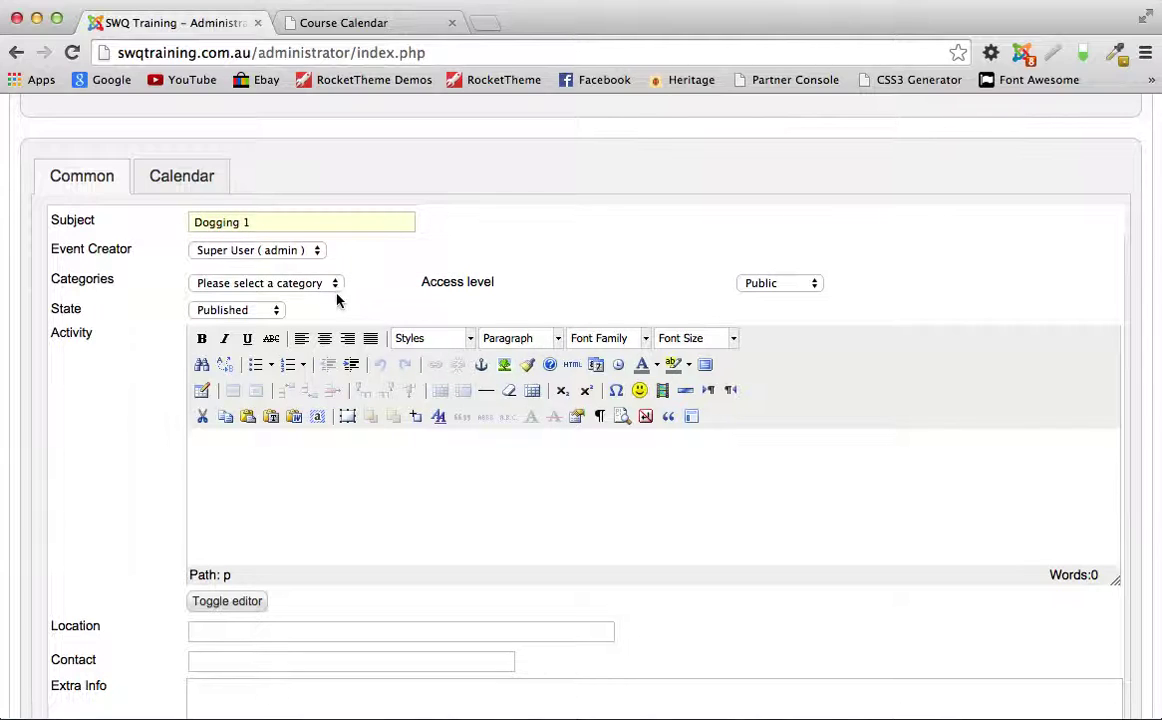
{"action": "left_click", "coordinate": [281, 286]}
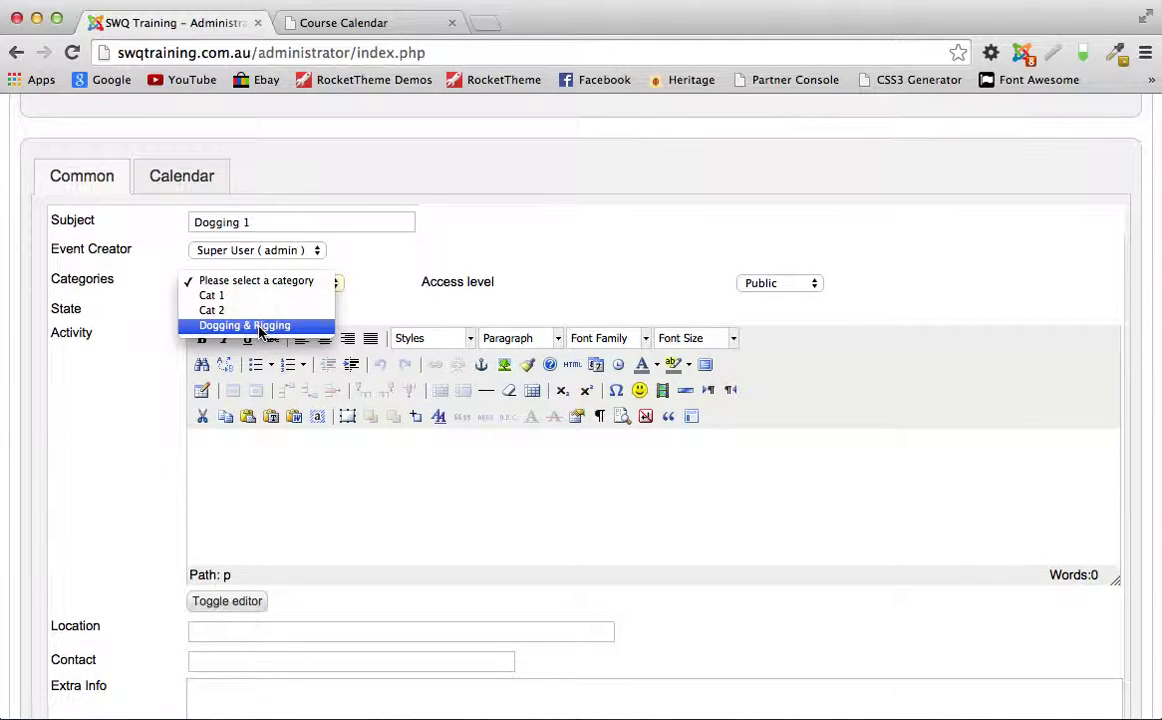
{"action": "left_click", "coordinate": [262, 326]}
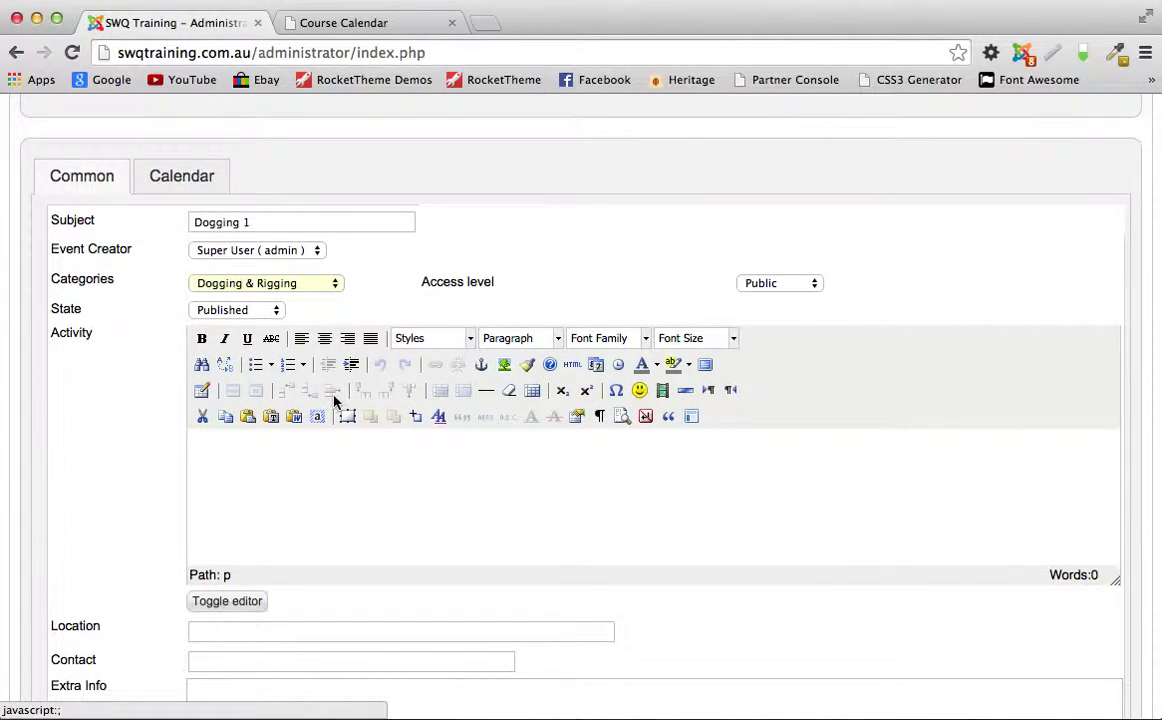
{"action": "scroll", "coordinate": [320, 396], "scroll_direction": "down", "scroll_amount": 2}
{"action": "left_click", "coordinate": [213, 352]}
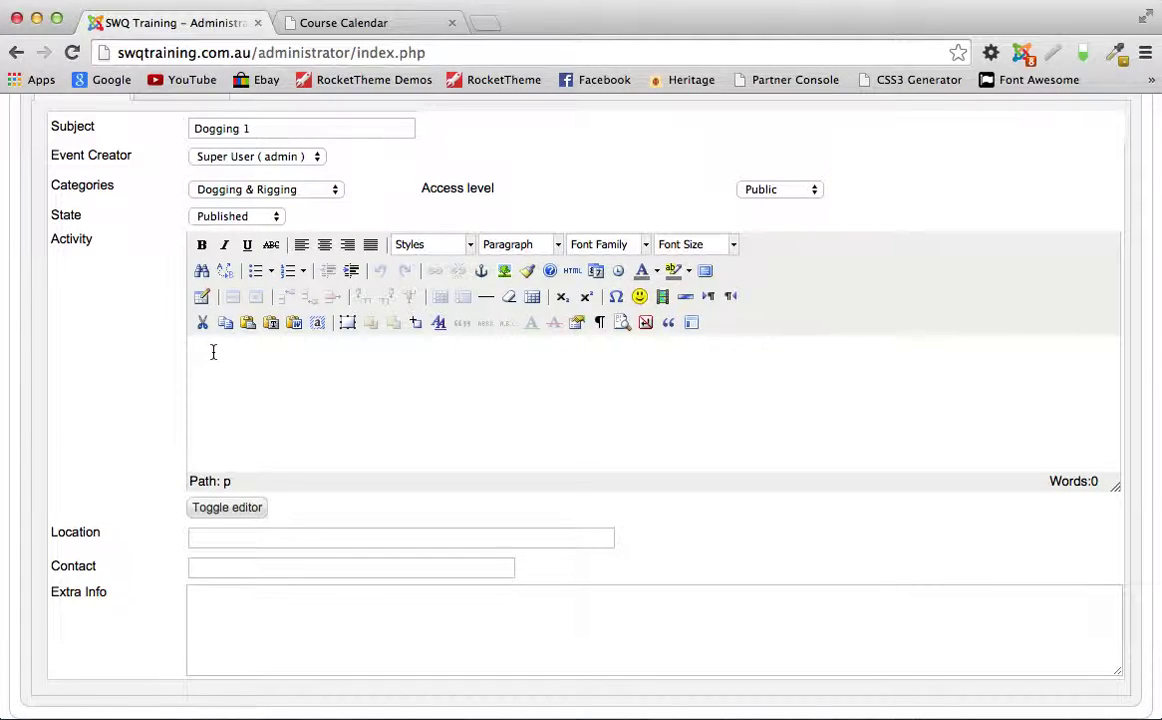
{"action": "type", "text": "Test info"}
Step: Fill in the contact person's name and move on to the event's Calendar settings
{"action": "scroll", "coordinate": [454, 396], "scroll_direction": "down", "scroll_amount": 2}
{"action": "left_click", "coordinate": [257, 502]}
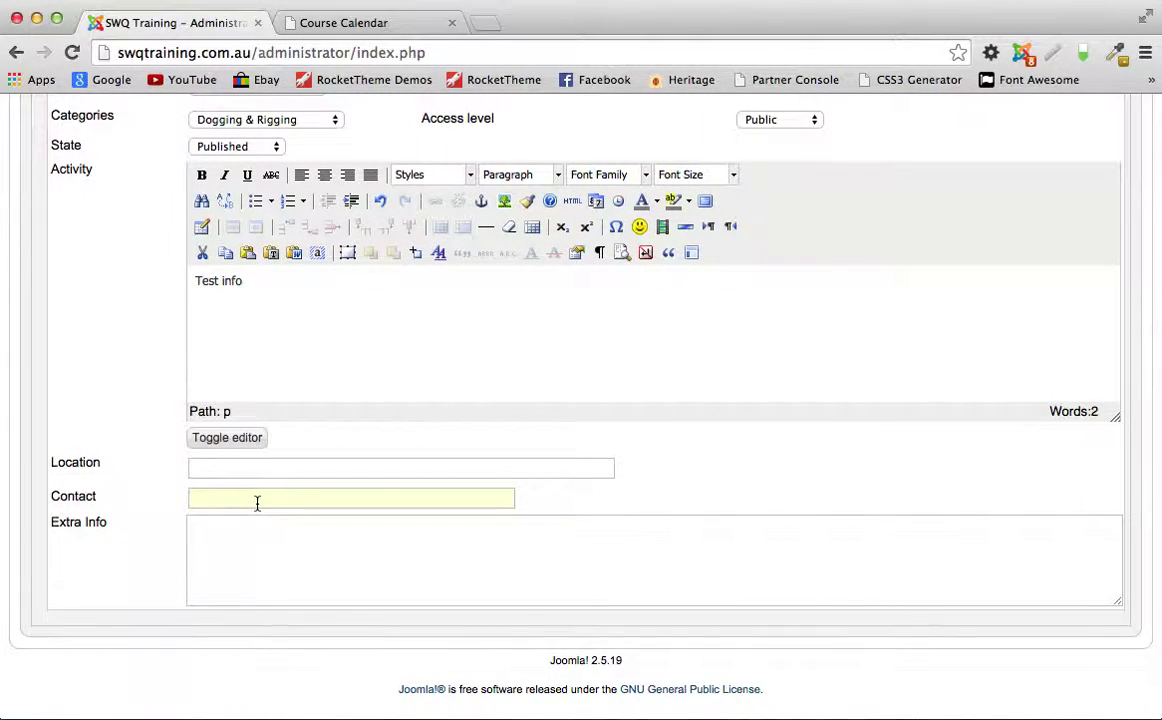
{"action": "scroll", "coordinate": [511, 459], "scroll_direction": "down", "scroll_amount": 2}
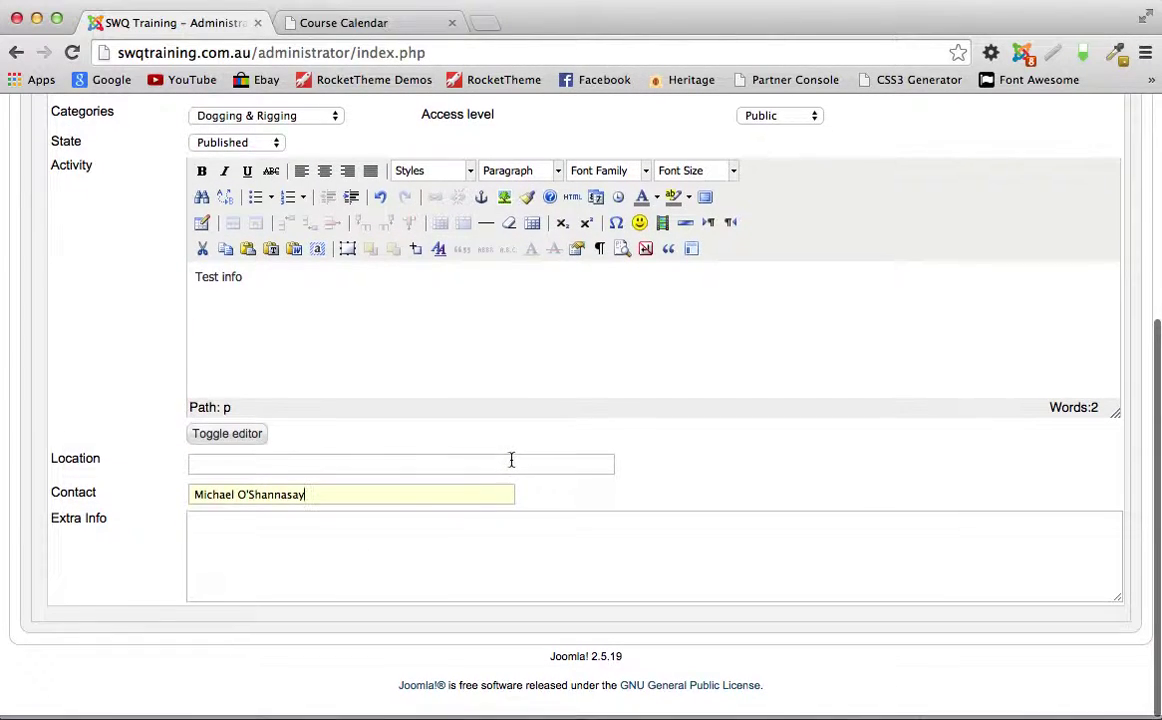
{"action": "left_click", "coordinate": [220, 533]}
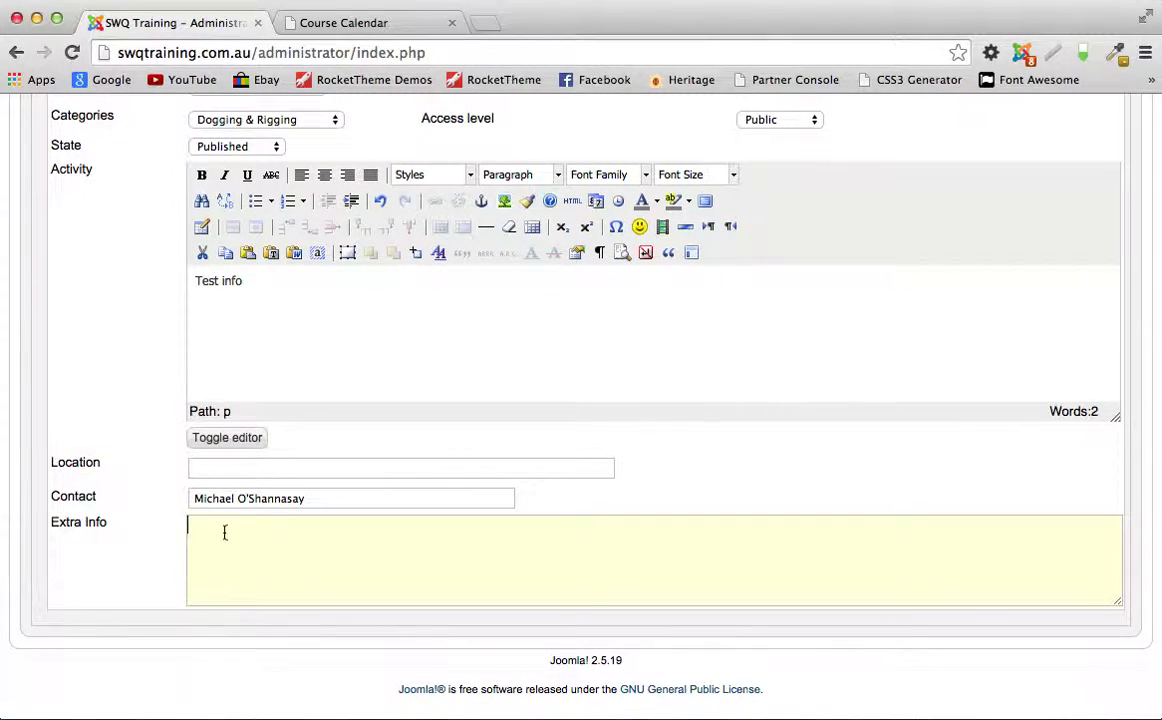
{"action": "scroll", "coordinate": [637, 376], "scroll_direction": "up", "scroll_amount": 5}
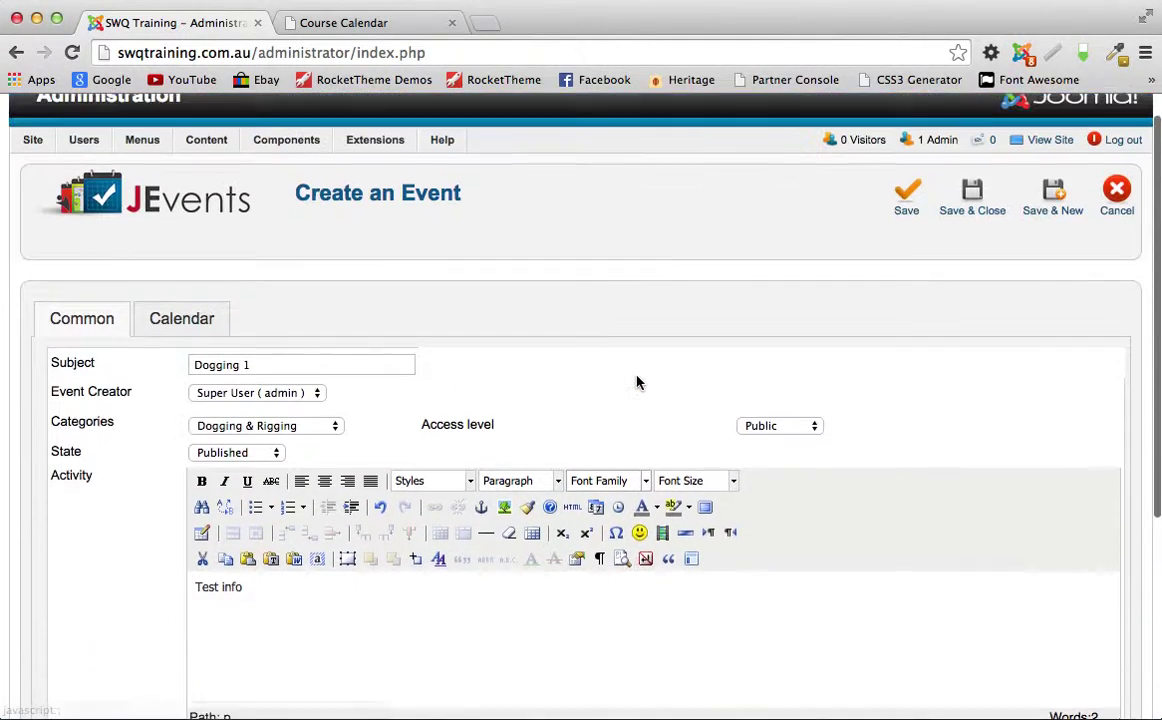
{"action": "scroll", "coordinate": [637, 378], "scroll_direction": "down", "scroll_amount": 2}
{"action": "scroll", "coordinate": [637, 376], "scroll_direction": "down", "scroll_amount": 1}
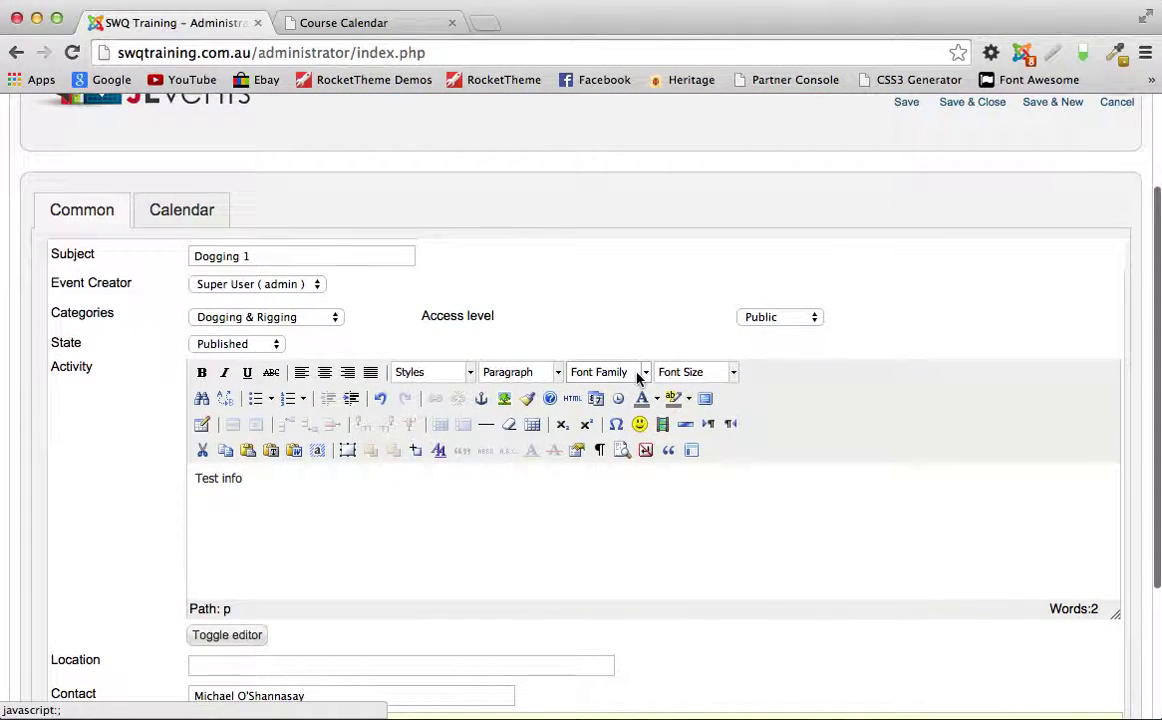
{"action": "left_click", "coordinate": [174, 218]}
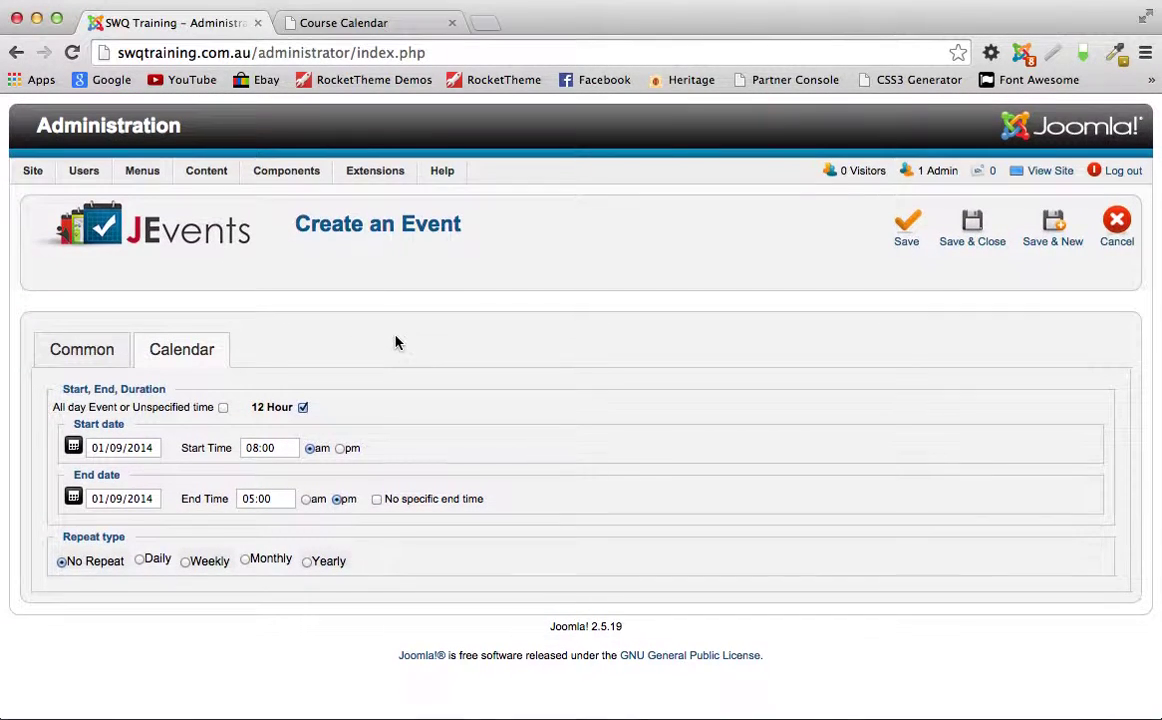
Step: Set Dogging 1 to 2 September 2014, ending at 3:00 pm, and save it
{"action": "left_click", "coordinate": [126, 455]}
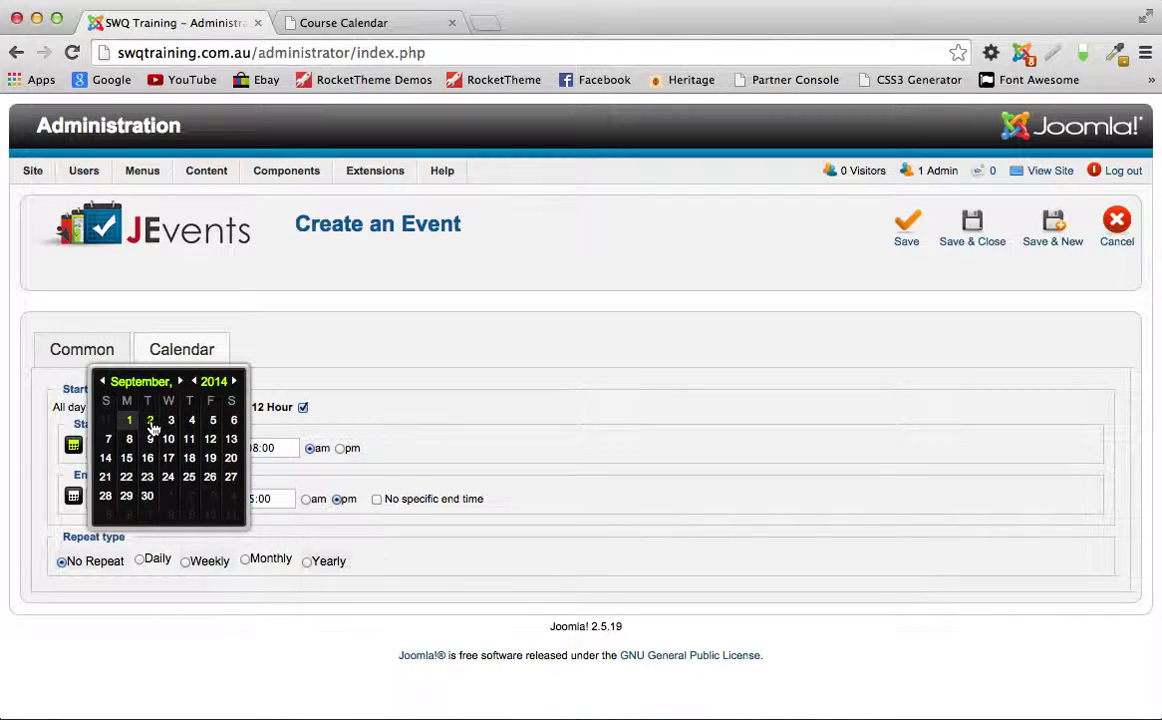
{"action": "left_click", "coordinate": [151, 423]}
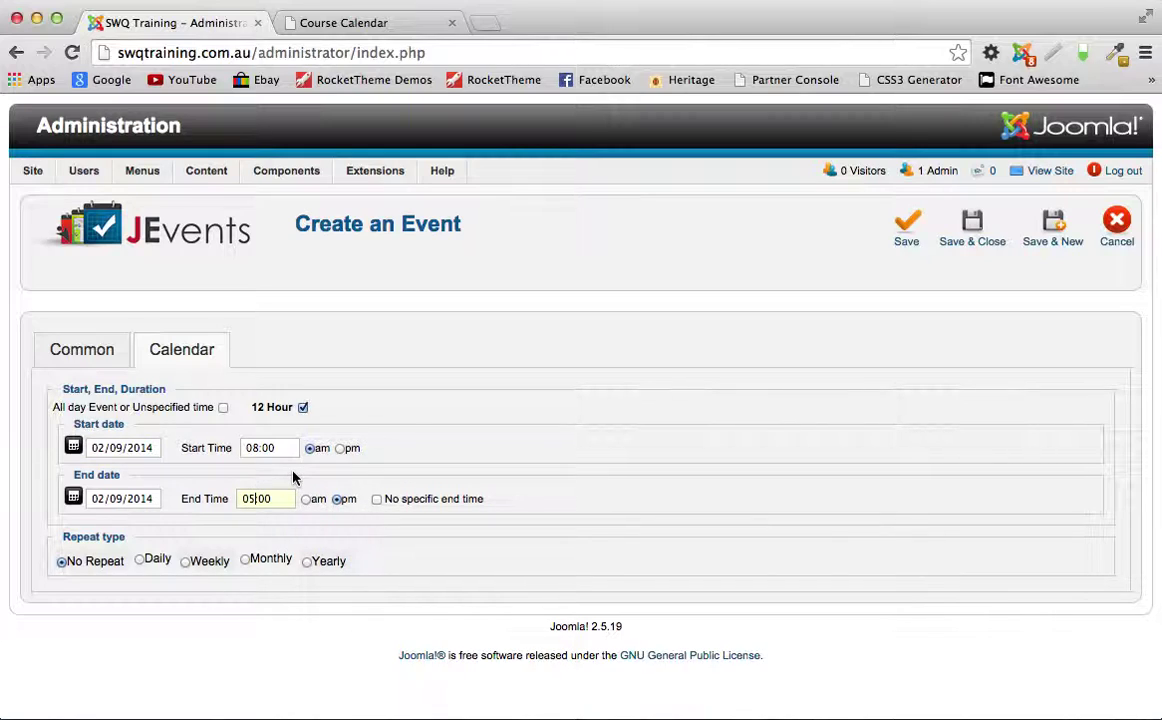
{"action": "left_click", "coordinate": [254, 498]}
{"action": "key", "text": "BackSpace"}
{"action": "type", "text": "3"}
{"action": "left_click", "coordinate": [972, 224]}
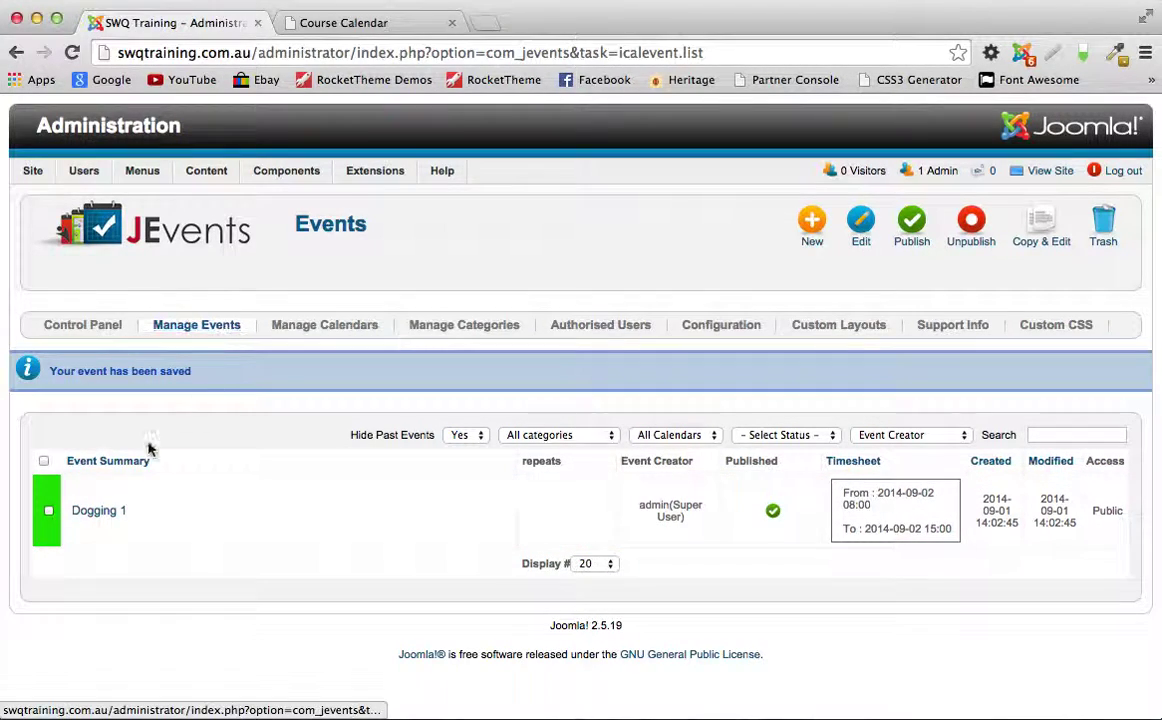
Step: Reload the public calendar, view Dogging 1's details on 2 September, then return to Course Calendar
{"action": "left_click", "coordinate": [361, 24]}
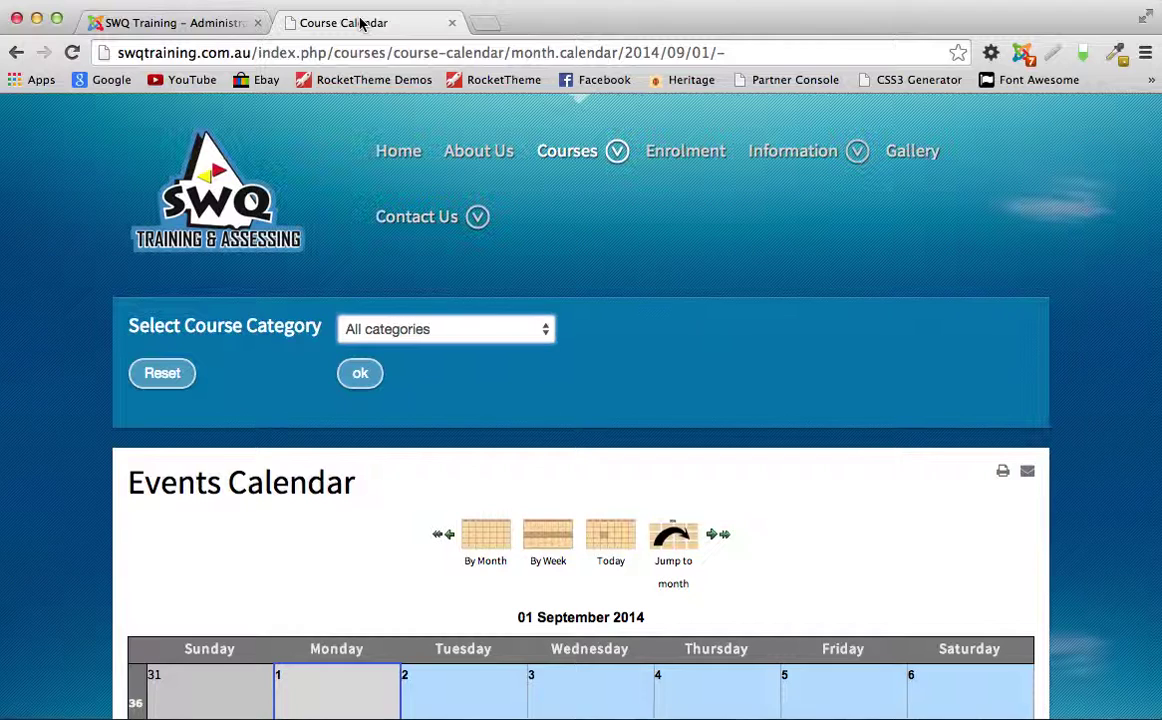
{"action": "left_click", "coordinate": [72, 52]}
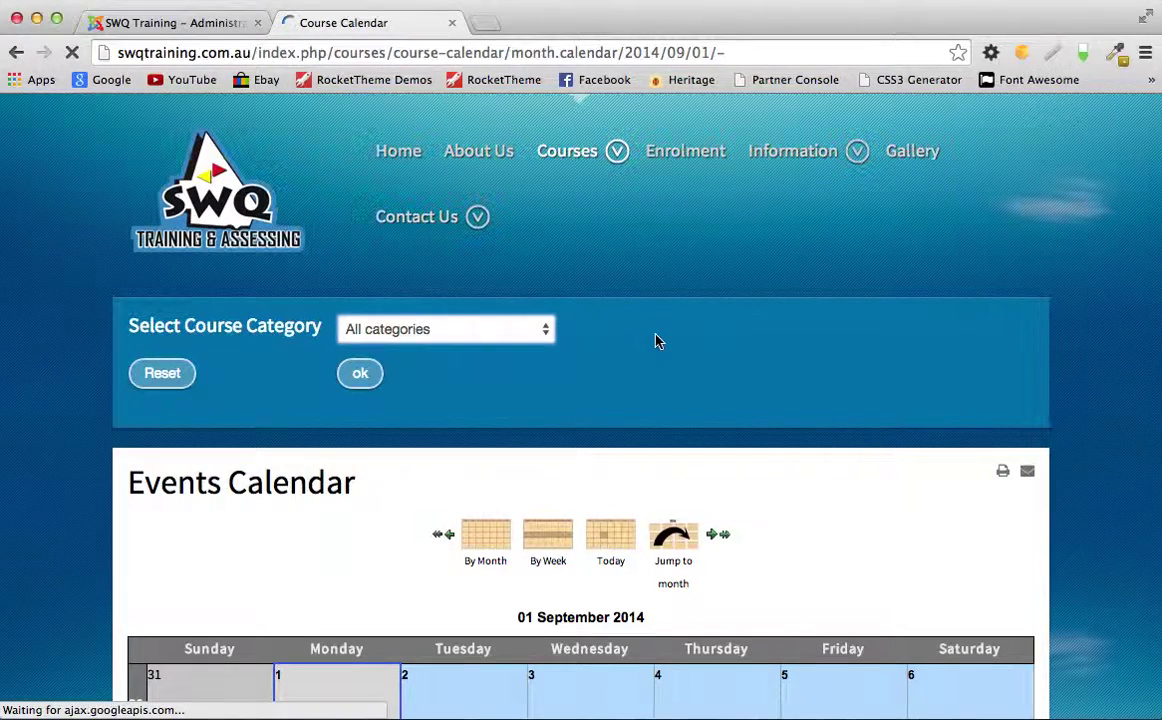
{"action": "scroll", "coordinate": [656, 339], "scroll_direction": "down", "scroll_amount": 5}
{"action": "scroll", "coordinate": [734, 324], "scroll_direction": "down", "scroll_amount": 5}
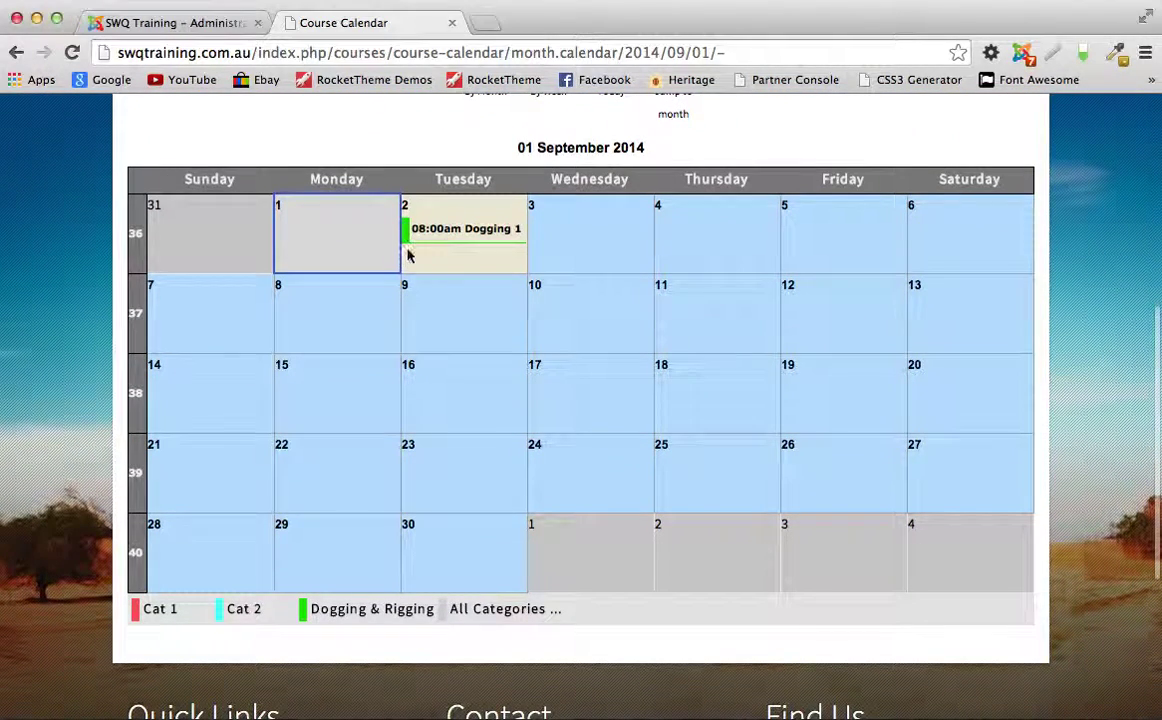
{"action": "mouse_move", "coordinate": [455, 234]}
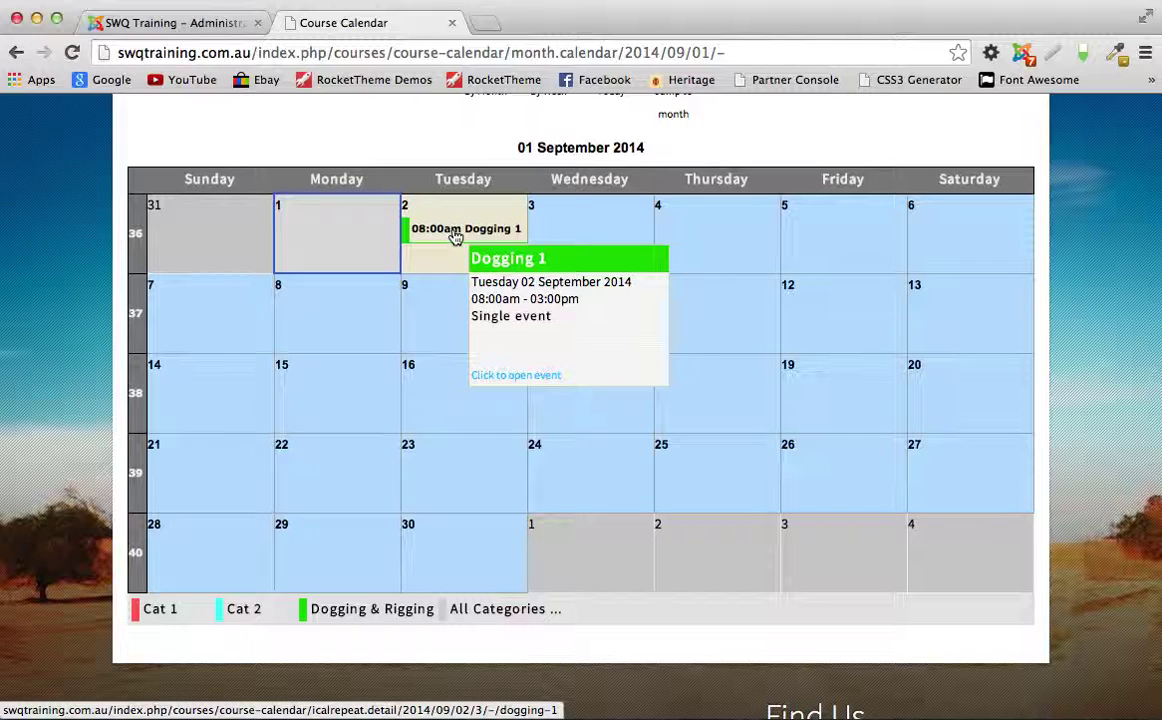
{"action": "left_click", "coordinate": [455, 234]}
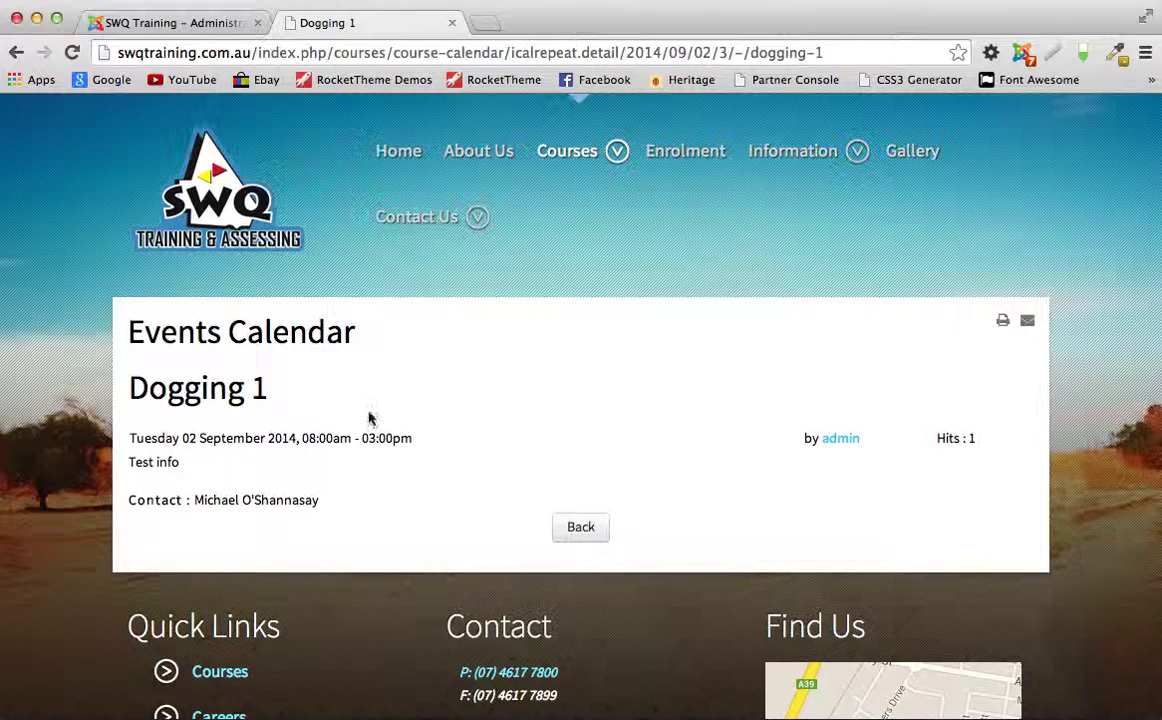
{"action": "mouse_move", "coordinate": [563, 156]}
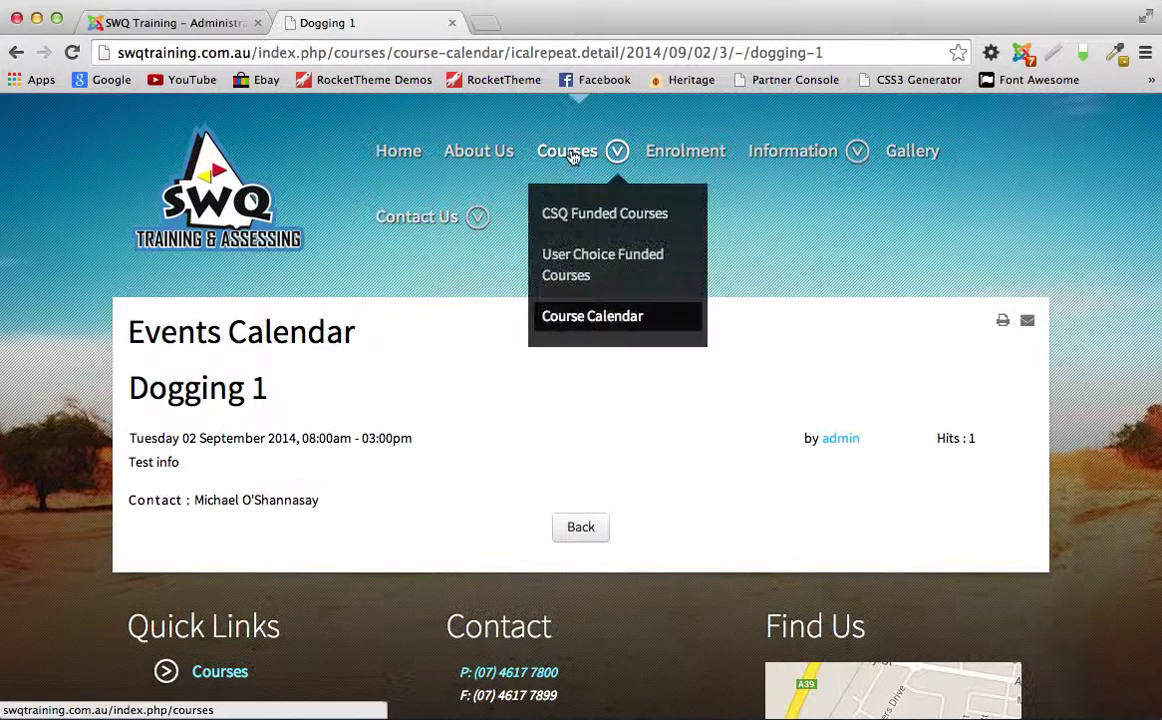
{"action": "left_click", "coordinate": [582, 318]}
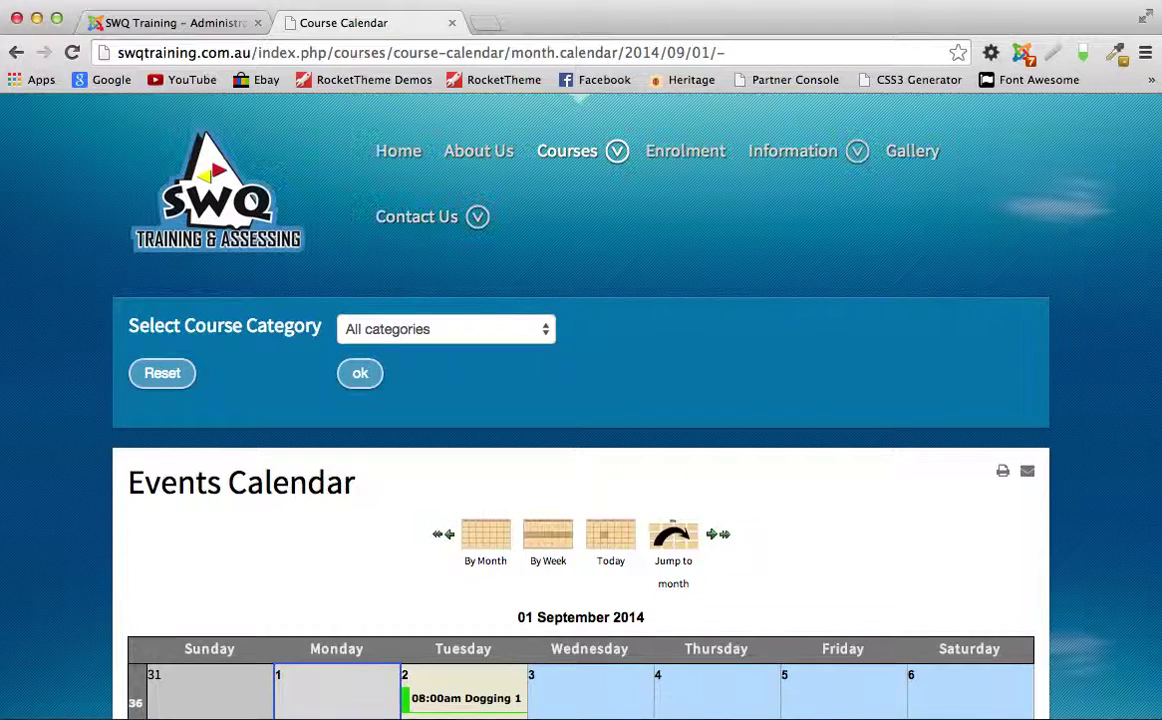
Step: Start a second new event, Rigging 1, filed under Cat 2
{"action": "left_click", "coordinate": [164, 24]}
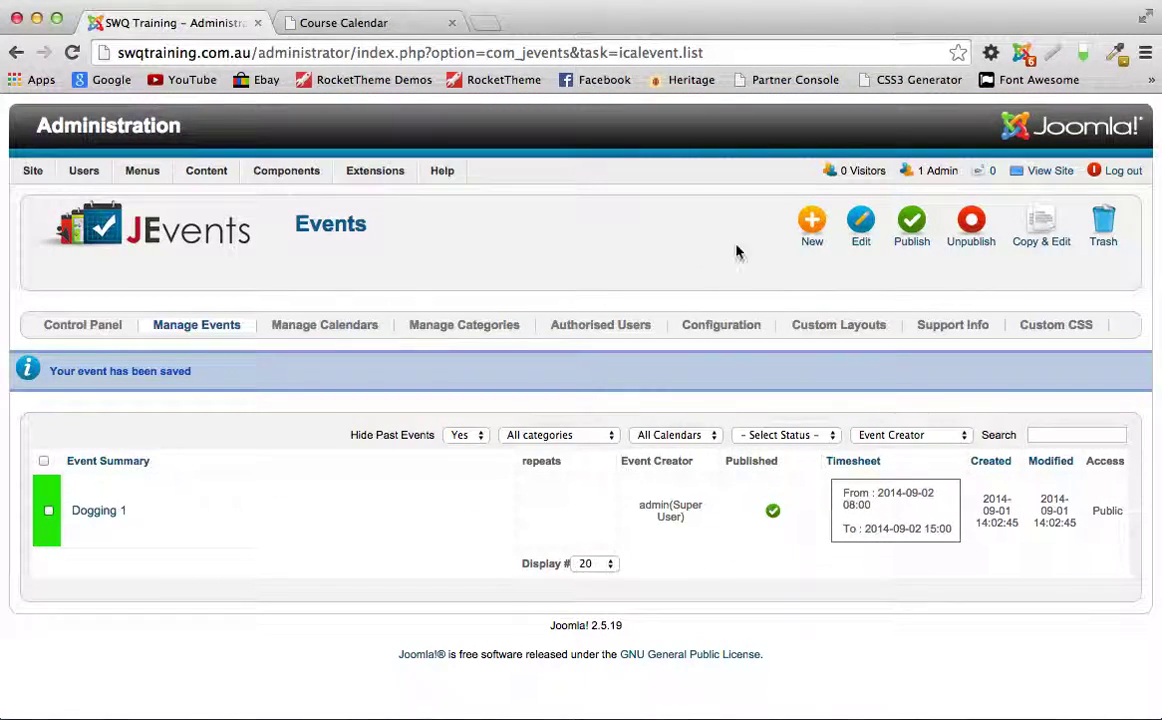
{"action": "left_click", "coordinate": [814, 222]}
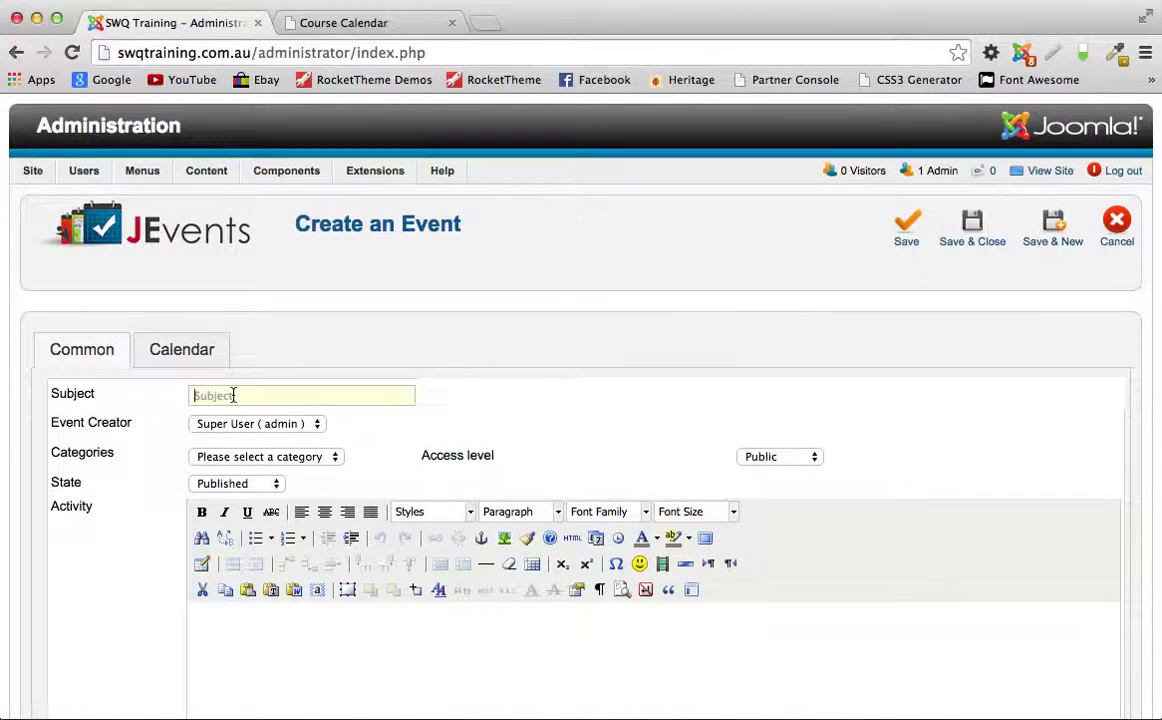
{"action": "type", "text": "Rigging 1"}
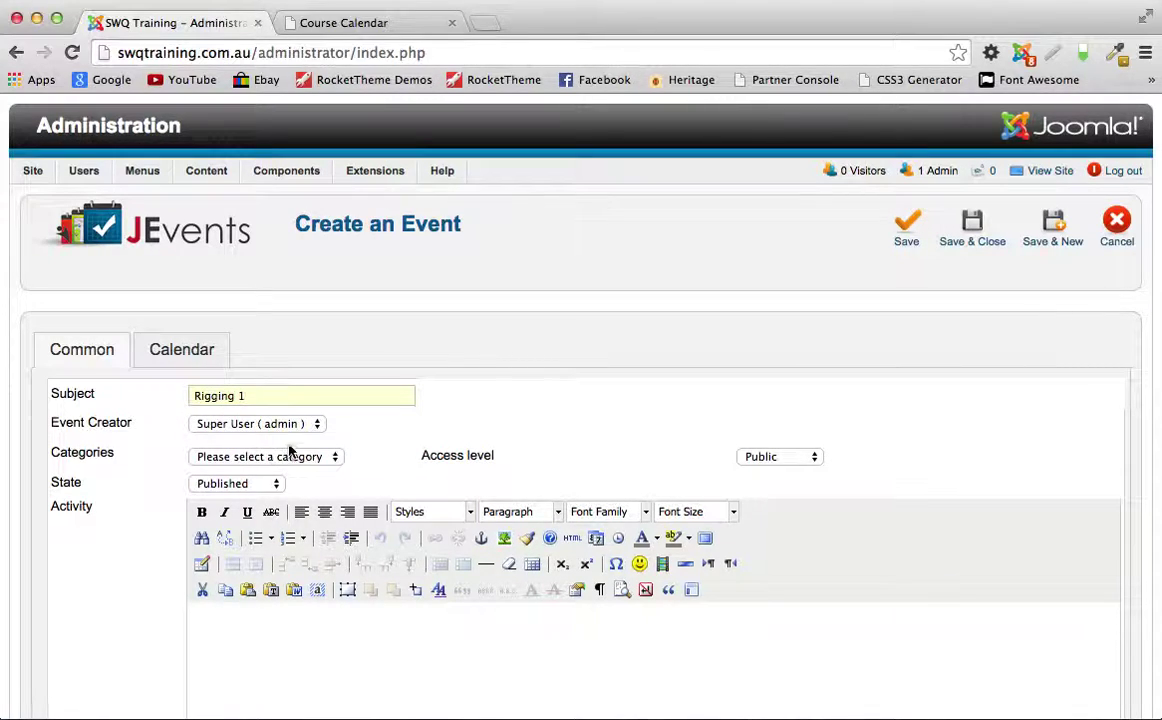
{"action": "left_click", "coordinate": [289, 452]}
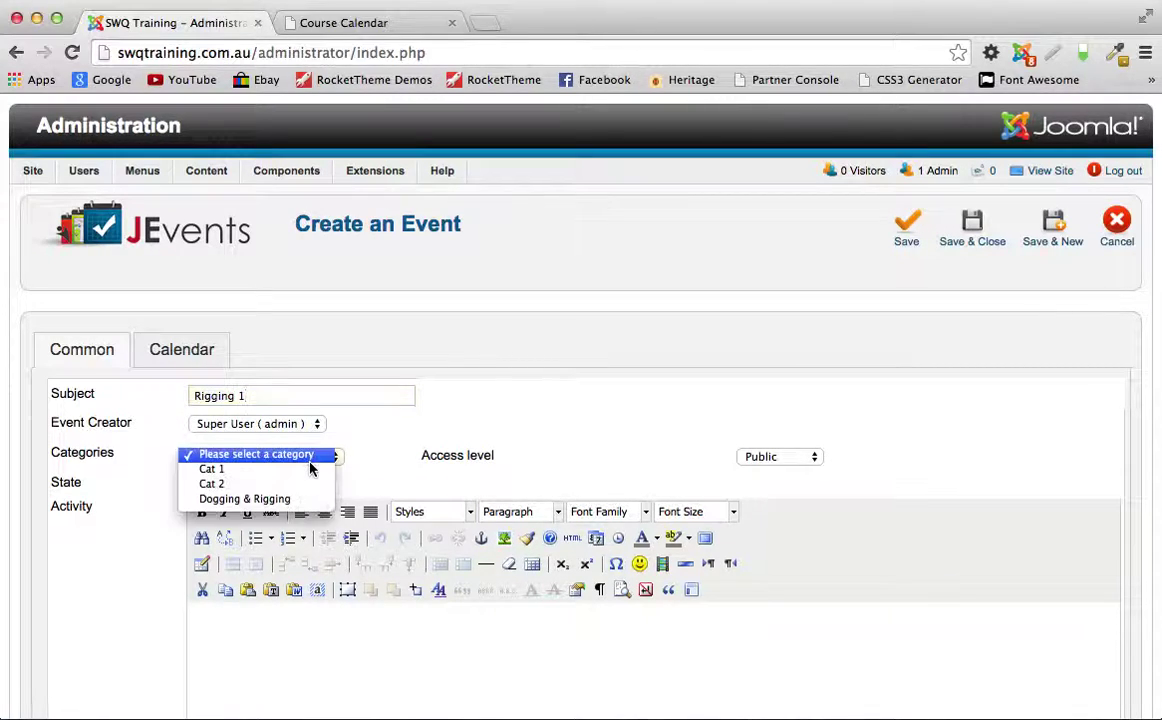
{"action": "left_click", "coordinate": [253, 485]}
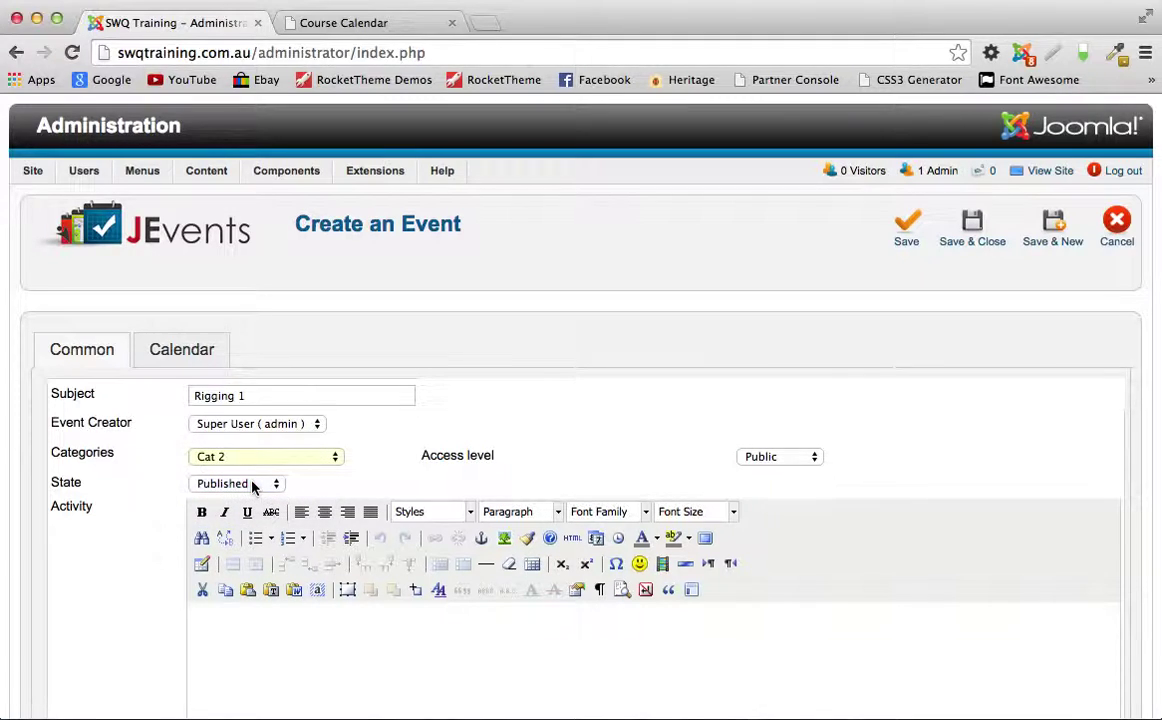
Step: Add placeholder activity text 'DGSDFgsfgfdg' and move to the event's Calendar settings
{"action": "scroll", "coordinate": [280, 500], "scroll_direction": "down", "scroll_amount": 4}
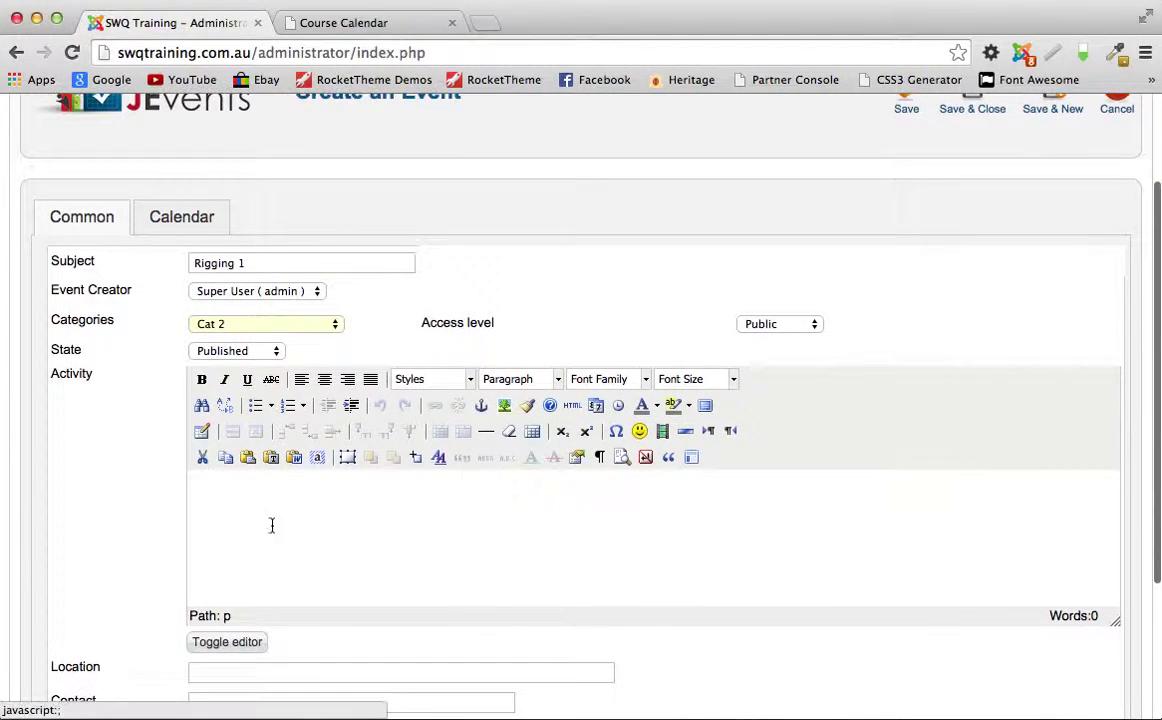
{"action": "left_click", "coordinate": [214, 496]}
{"action": "type", "text": "DGS"}
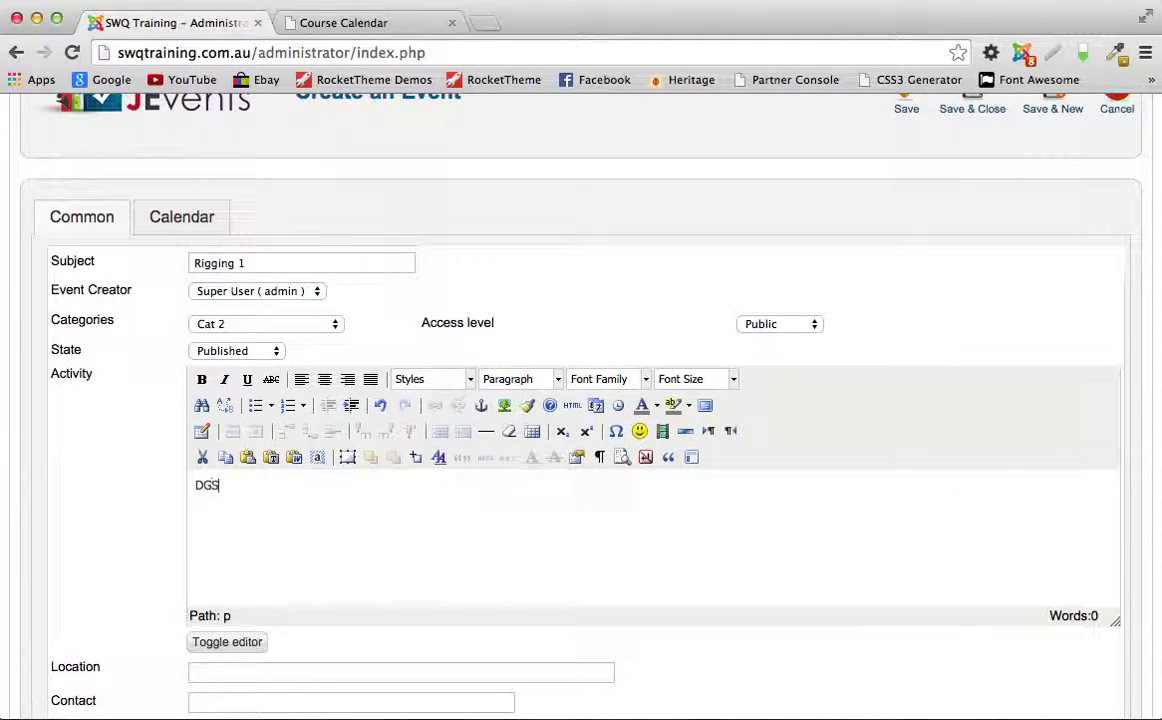
{"action": "type", "text": "DFgsfgfdg"}
{"action": "scroll", "coordinate": [278, 451], "scroll_direction": "down", "scroll_amount": 3}
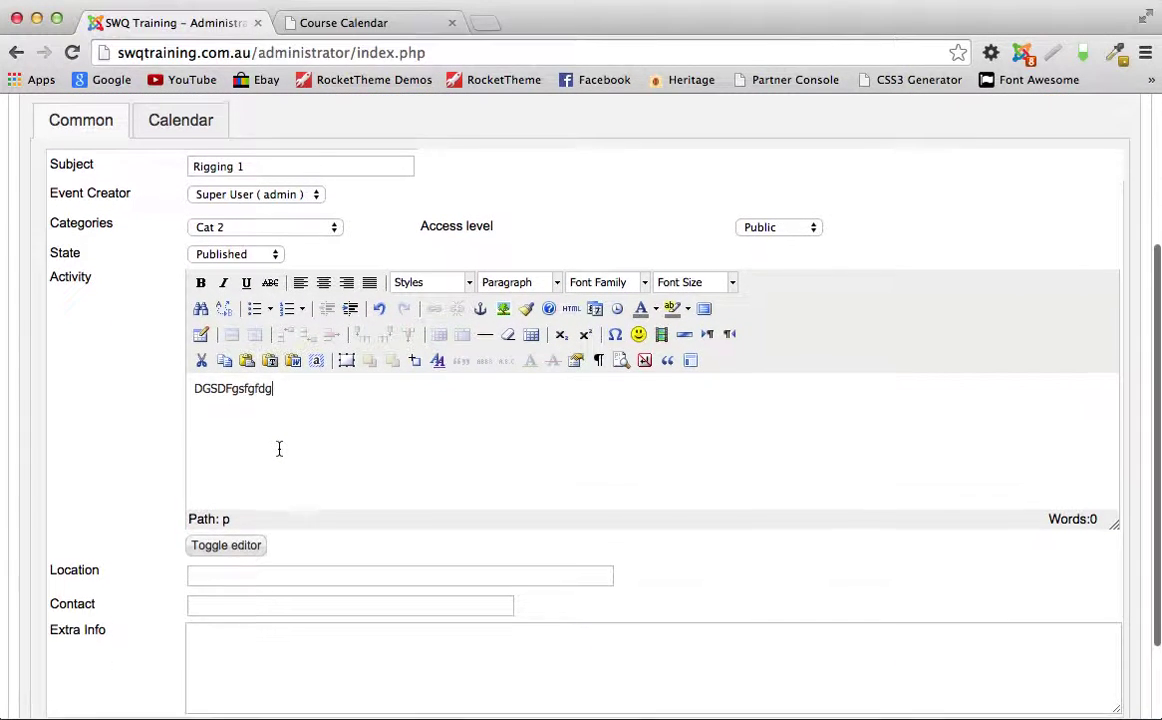
{"action": "scroll", "coordinate": [278, 451], "scroll_direction": "up", "scroll_amount": 2}
{"action": "left_click", "coordinate": [186, 196]}
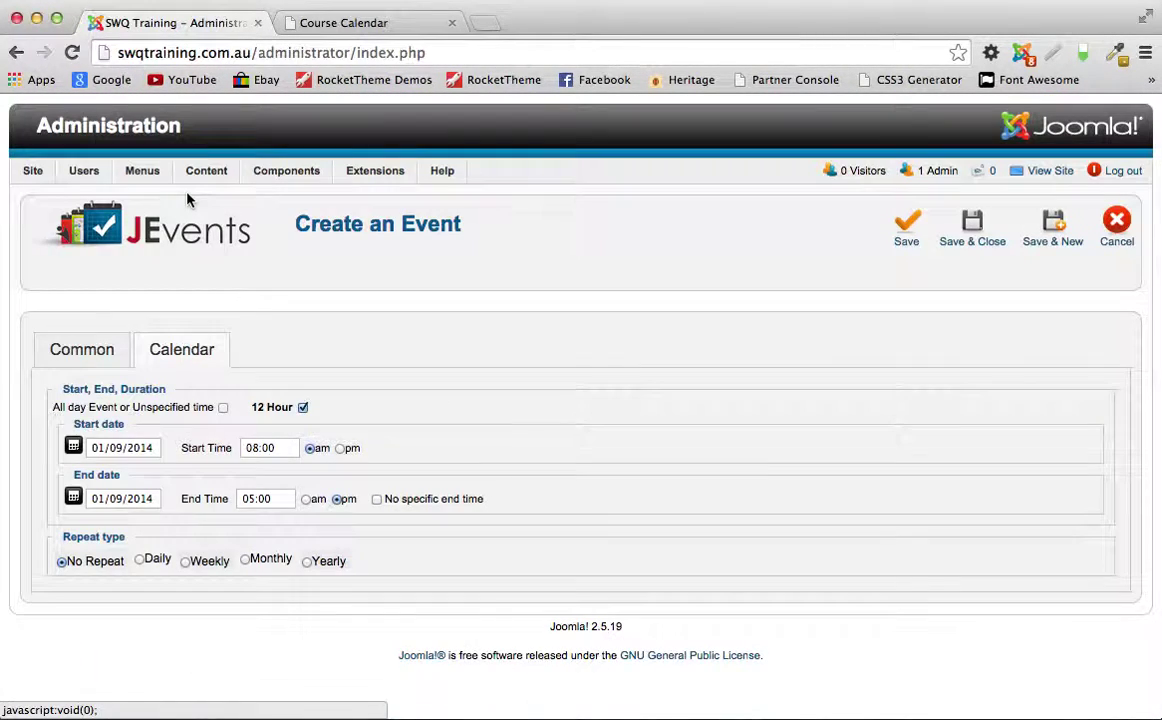
Step: Set Rigging 1's start date to 3 September 2014, save it, and return to the public calendar
{"action": "left_click", "coordinate": [74, 446]}
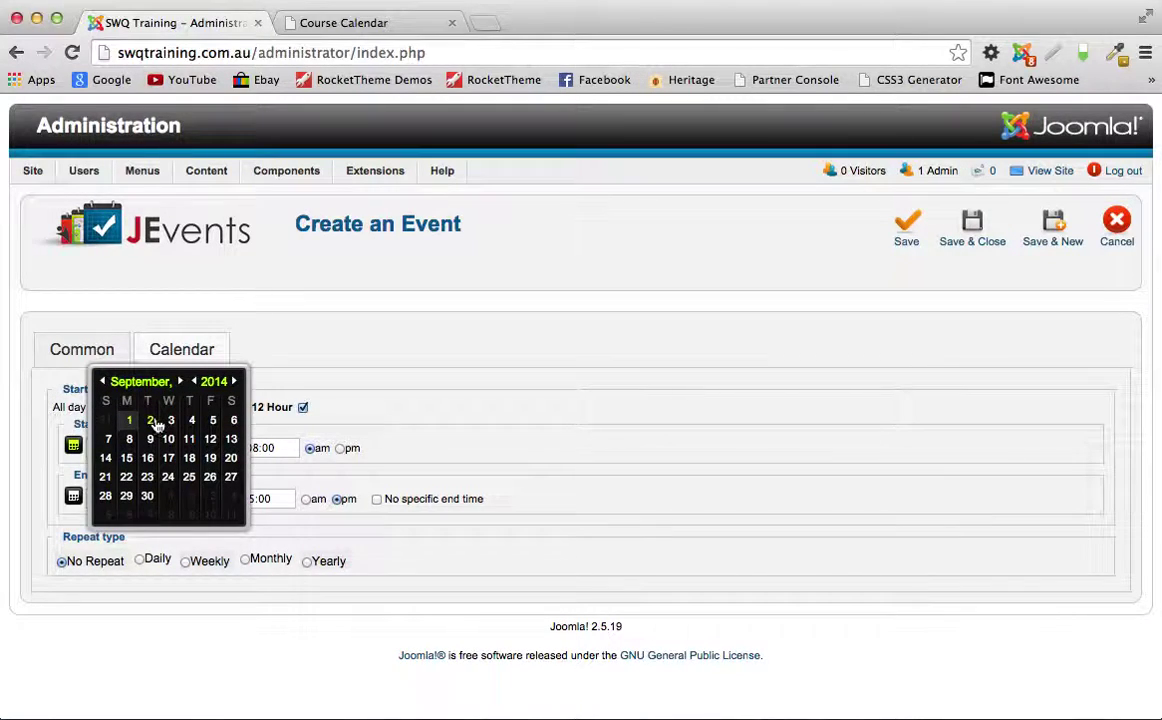
{"action": "left_click", "coordinate": [167, 419]}
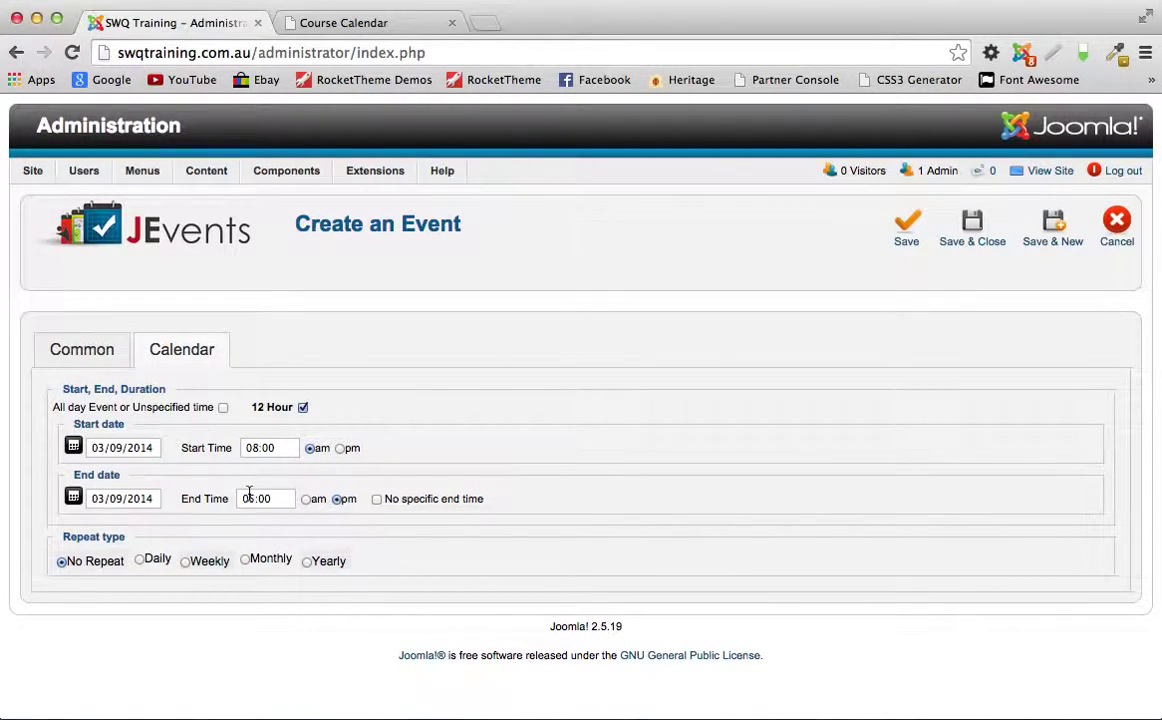
{"action": "left_click", "coordinate": [254, 500]}
{"action": "left_click", "coordinate": [973, 235]}
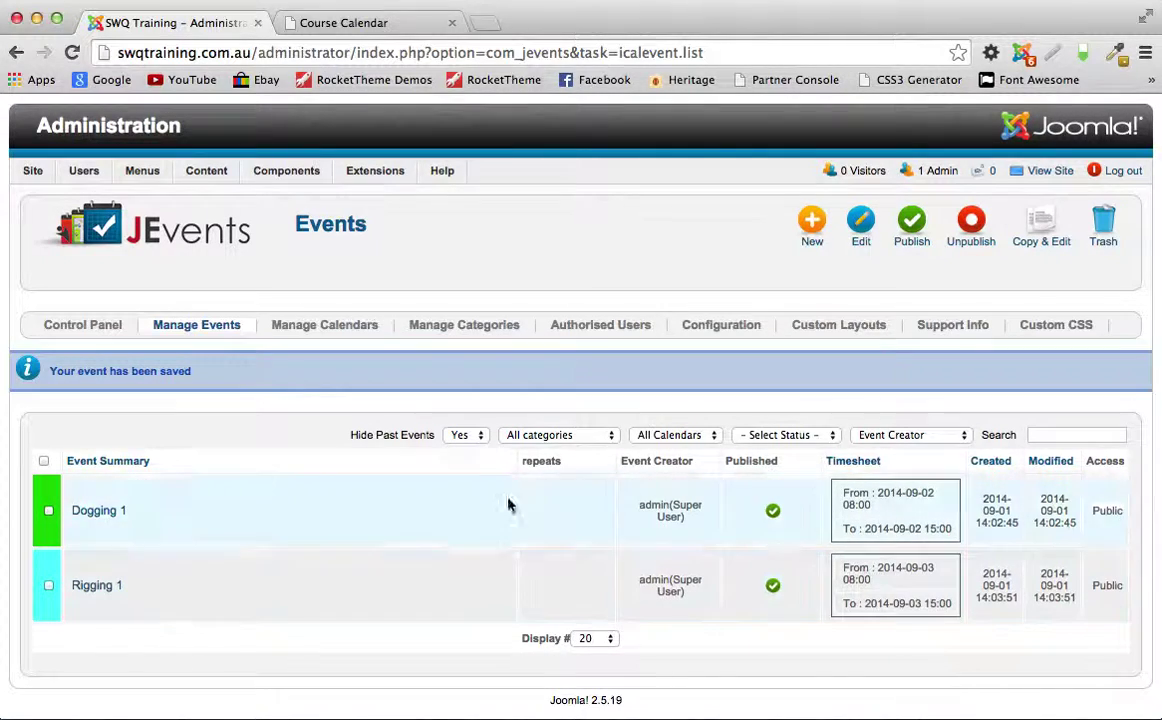
{"action": "left_click", "coordinate": [383, 24]}
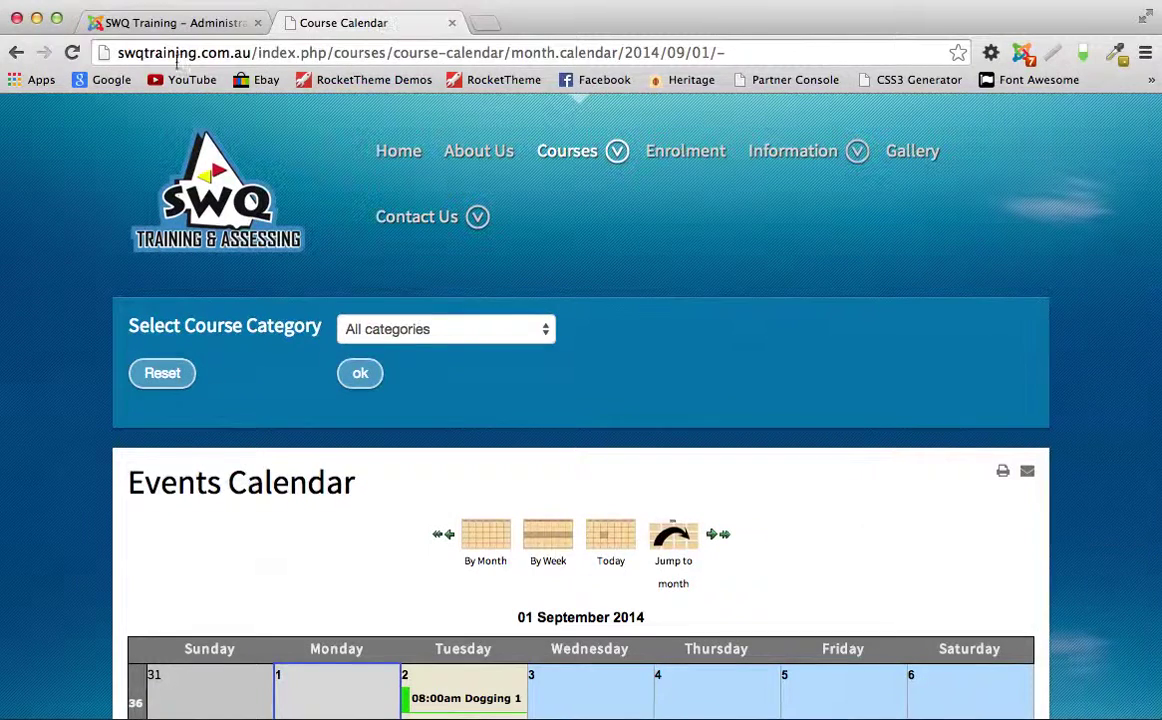
Step: Reload the course calendar and check that Rigging 1 now appears on 3 September
{"action": "left_click", "coordinate": [72, 52]}
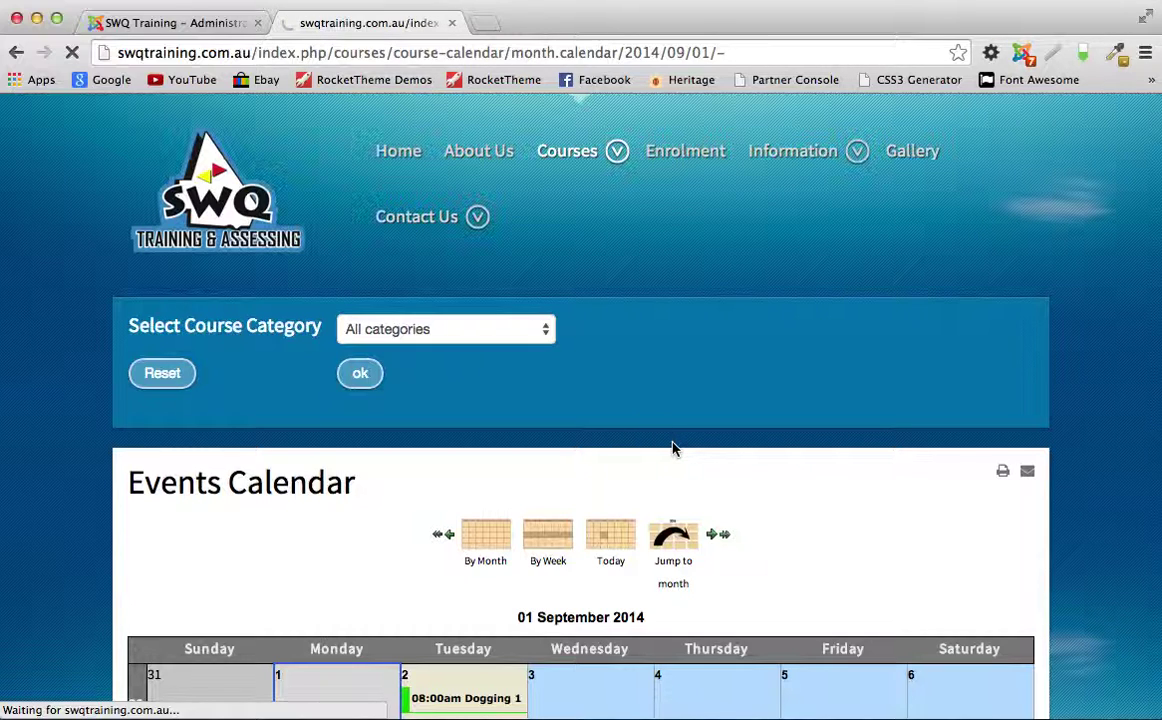
{"action": "scroll", "coordinate": [800, 418], "scroll_direction": "down", "scroll_amount": 1}
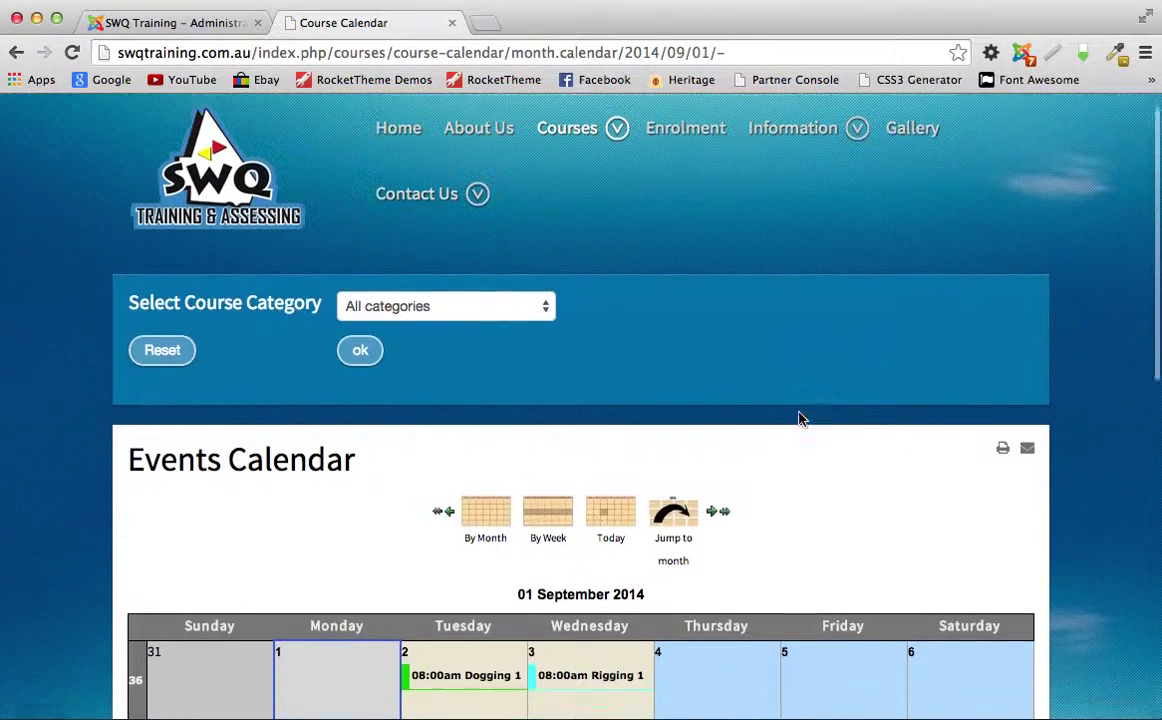
{"action": "scroll", "coordinate": [800, 418], "scroll_direction": "down", "scroll_amount": 5}
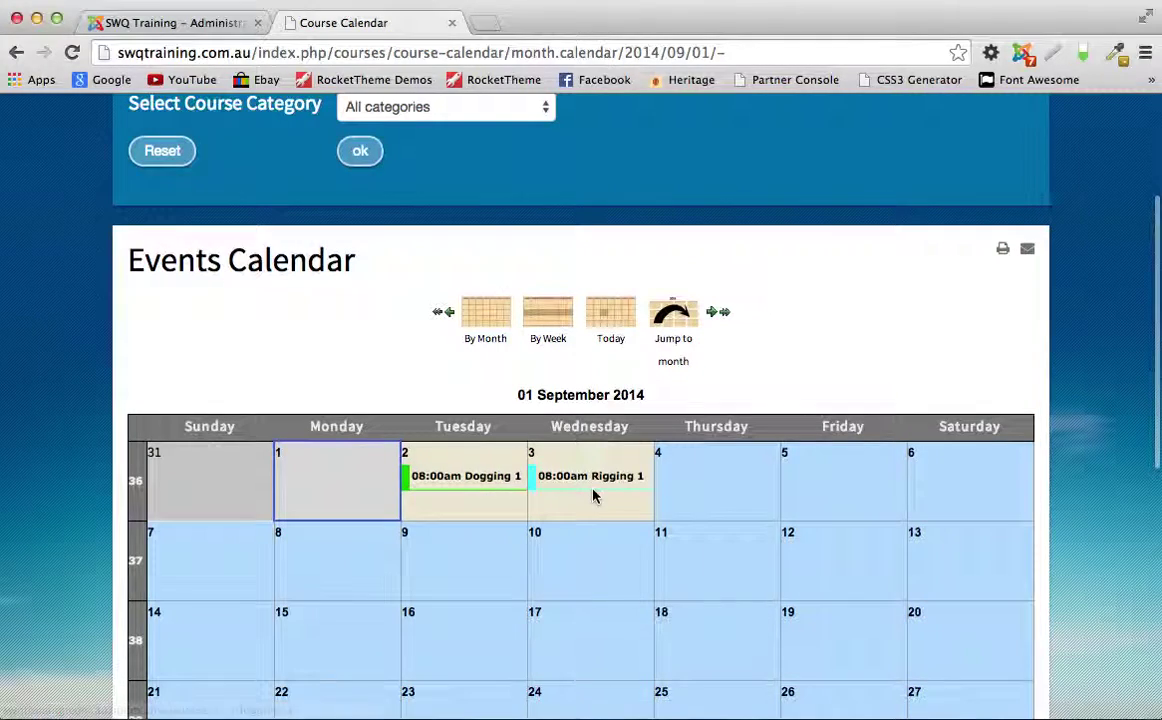
{"action": "scroll", "coordinate": [612, 517], "scroll_direction": "down", "scroll_amount": 5}
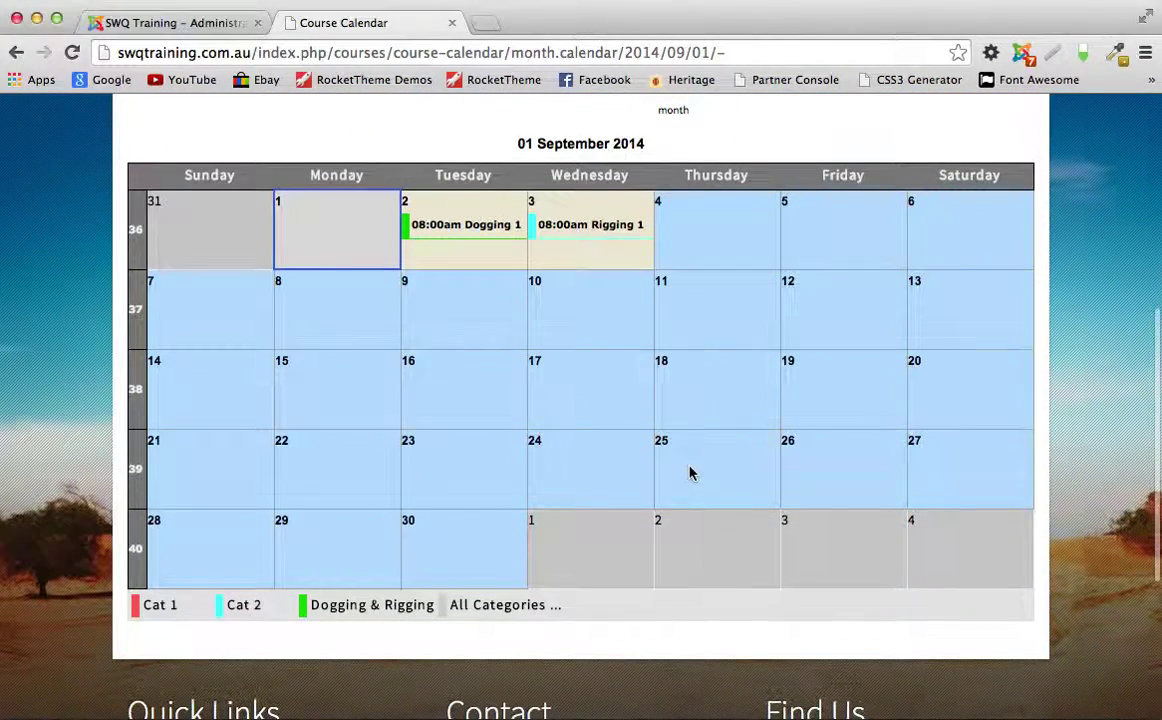
{"action": "scroll", "coordinate": [689, 473], "scroll_direction": "up", "scroll_amount": 3}
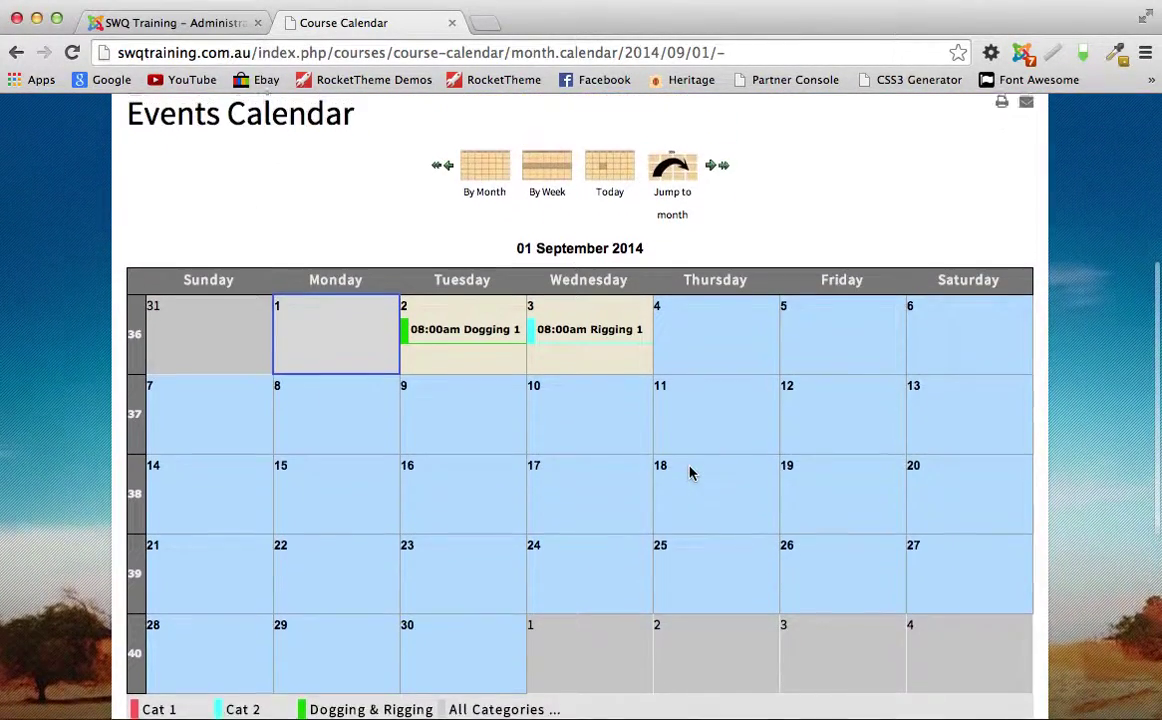
{"action": "scroll", "coordinate": [689, 473], "scroll_direction": "up", "scroll_amount": 4}
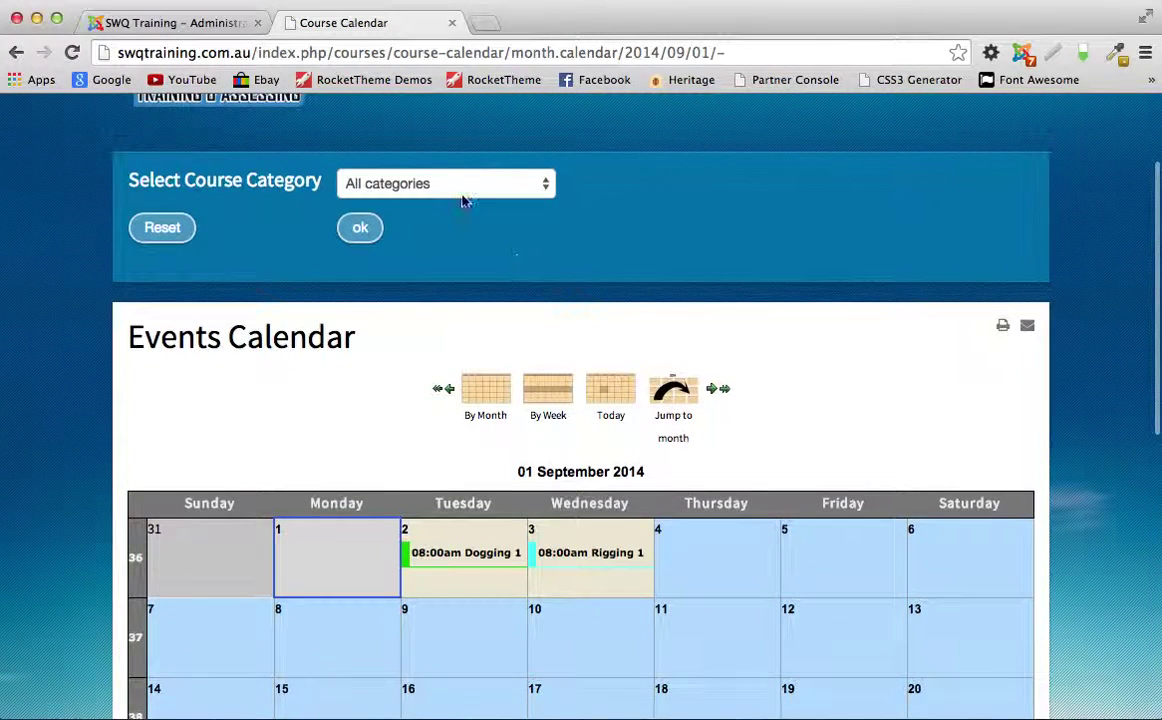
Step: Filter the course calendar to show only Cat 2 courses
{"action": "left_click", "coordinate": [467, 192]}
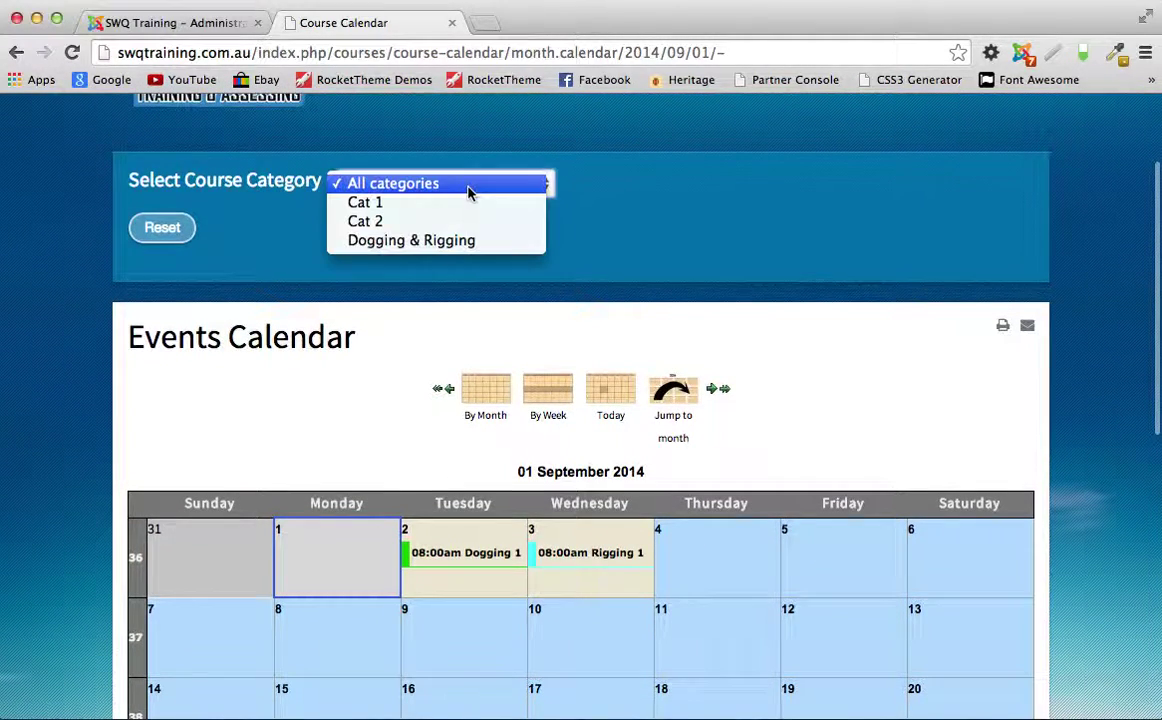
{"action": "left_click", "coordinate": [409, 225]}
{"action": "scroll", "coordinate": [361, 233], "scroll_direction": "up", "scroll_amount": 3}
{"action": "mouse_move", "coordinate": [511, 291]}
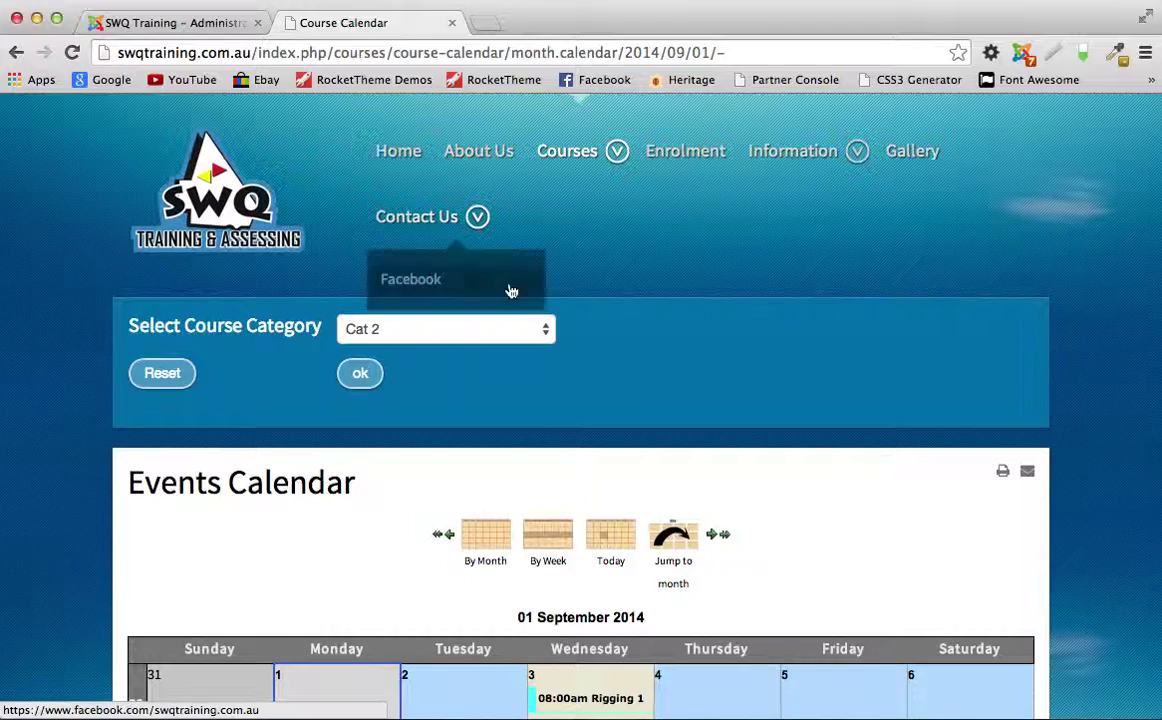
{"action": "scroll", "coordinate": [630, 311], "scroll_direction": "down", "scroll_amount": 6}
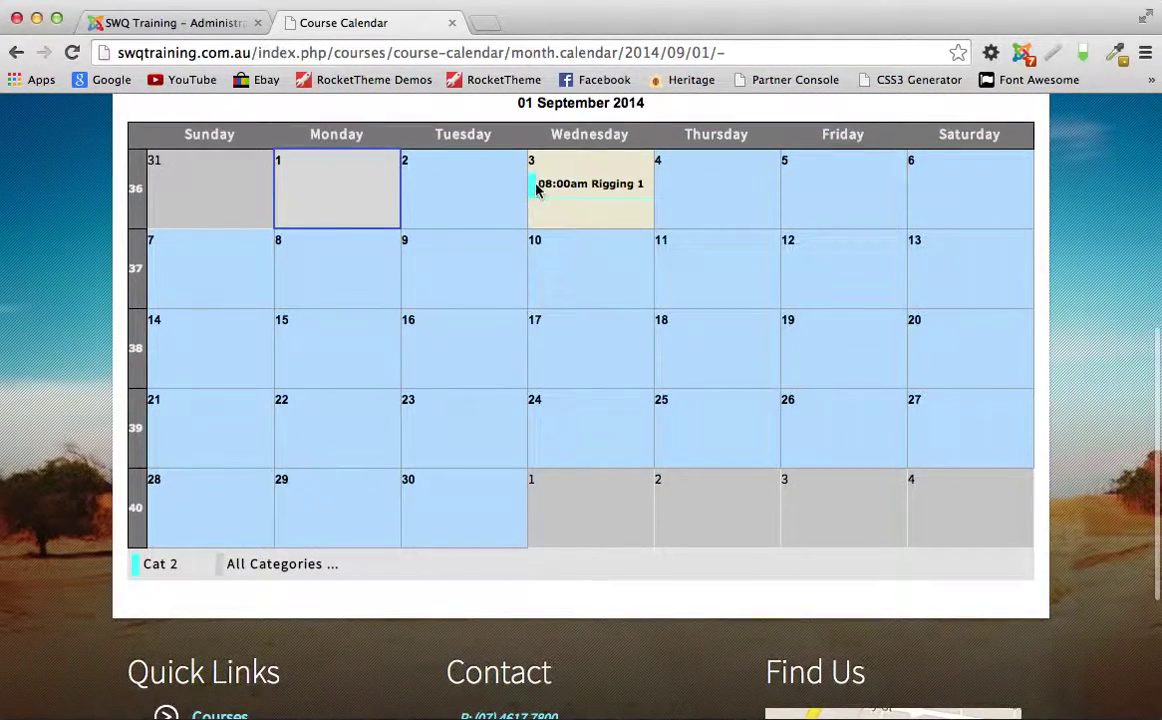
Step: Clear the category filter and show only Dogging & Rigging courses on the calendar
{"action": "left_click", "coordinate": [268, 563]}
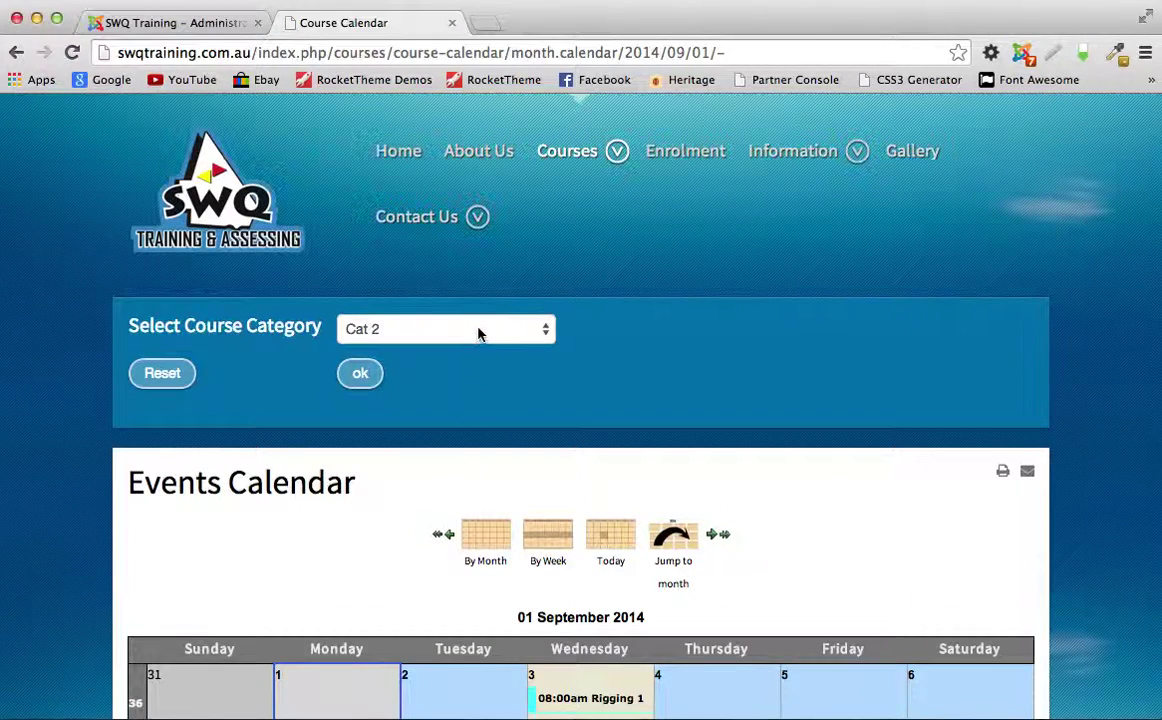
{"action": "left_click", "coordinate": [478, 333]}
{"action": "left_click", "coordinate": [446, 348]}
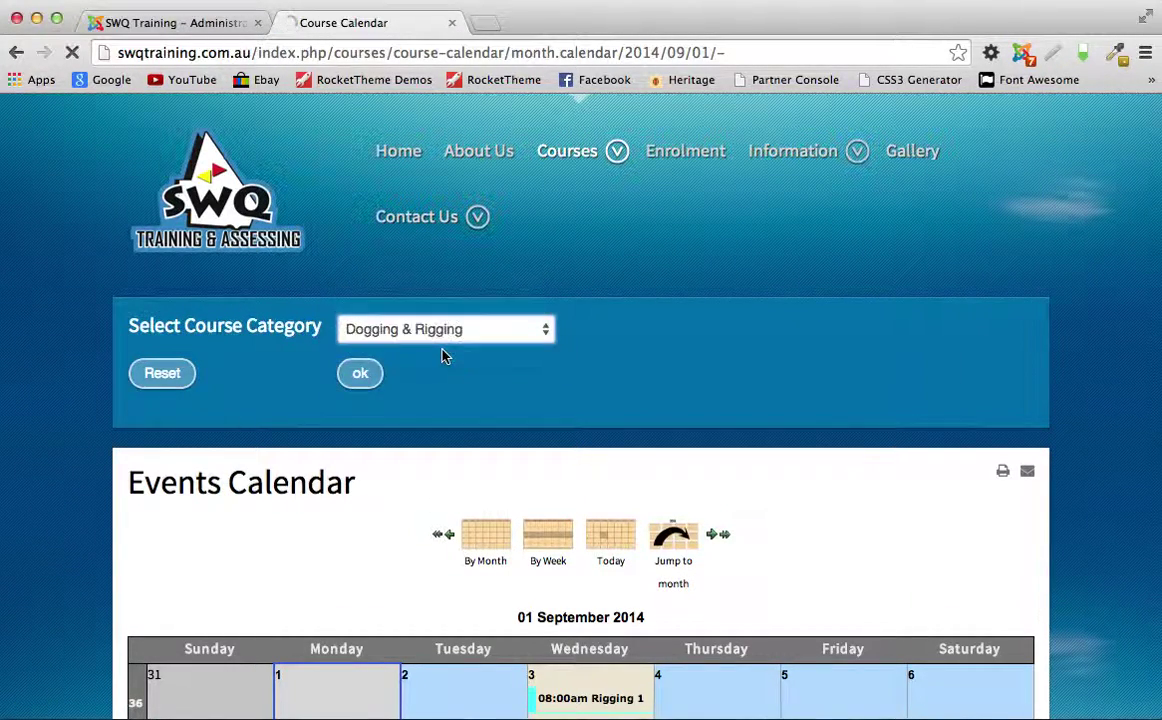
{"action": "scroll", "coordinate": [558, 461], "scroll_direction": "down", "scroll_amount": 3}
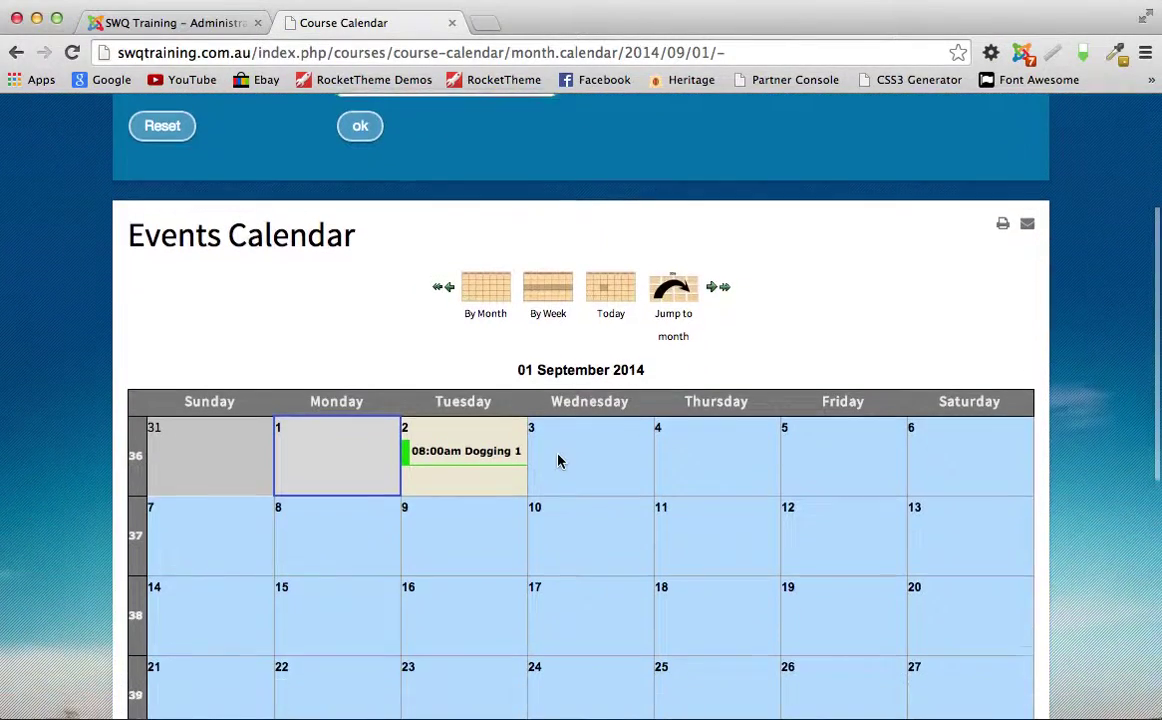
{"action": "scroll", "coordinate": [575, 458], "scroll_direction": "down", "scroll_amount": 2}
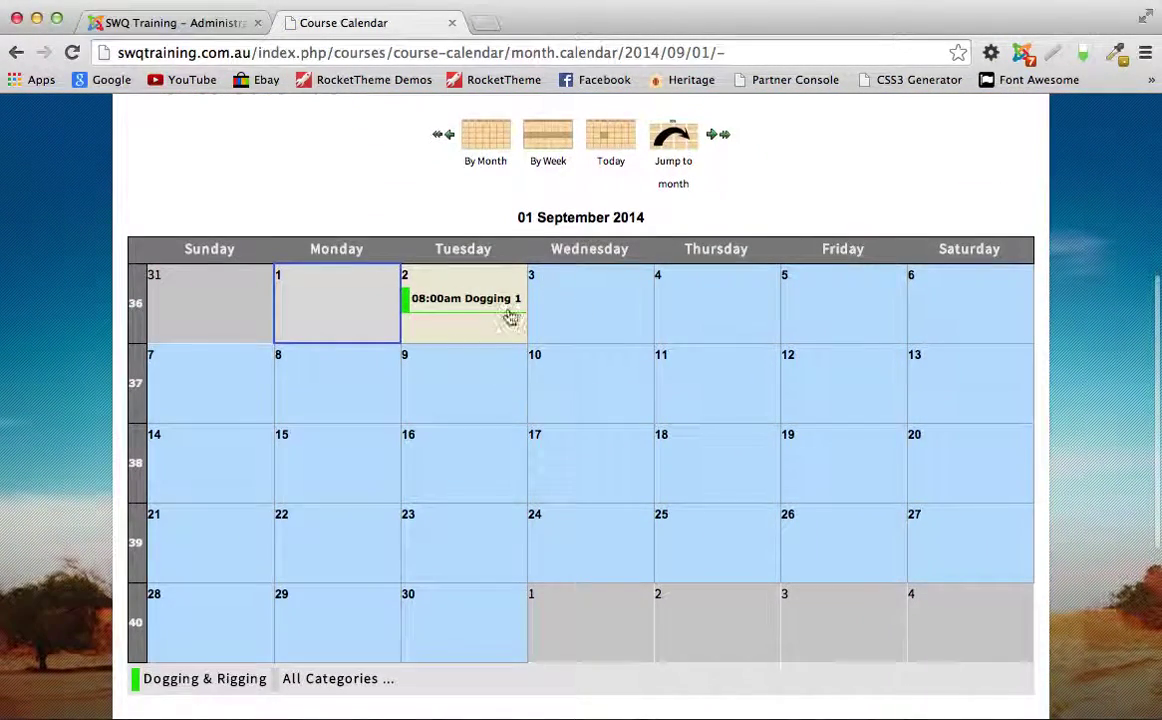
{"action": "scroll", "coordinate": [576, 344], "scroll_direction": "up", "scroll_amount": 5}
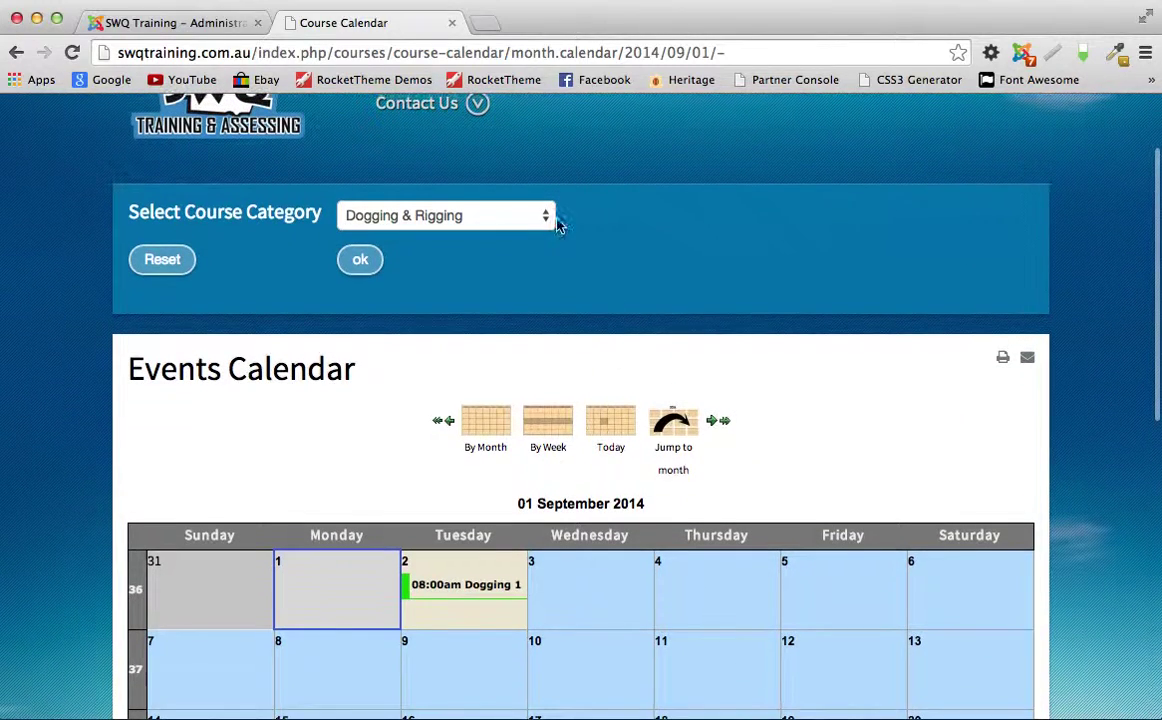
{"action": "left_click", "coordinate": [218, 23]}
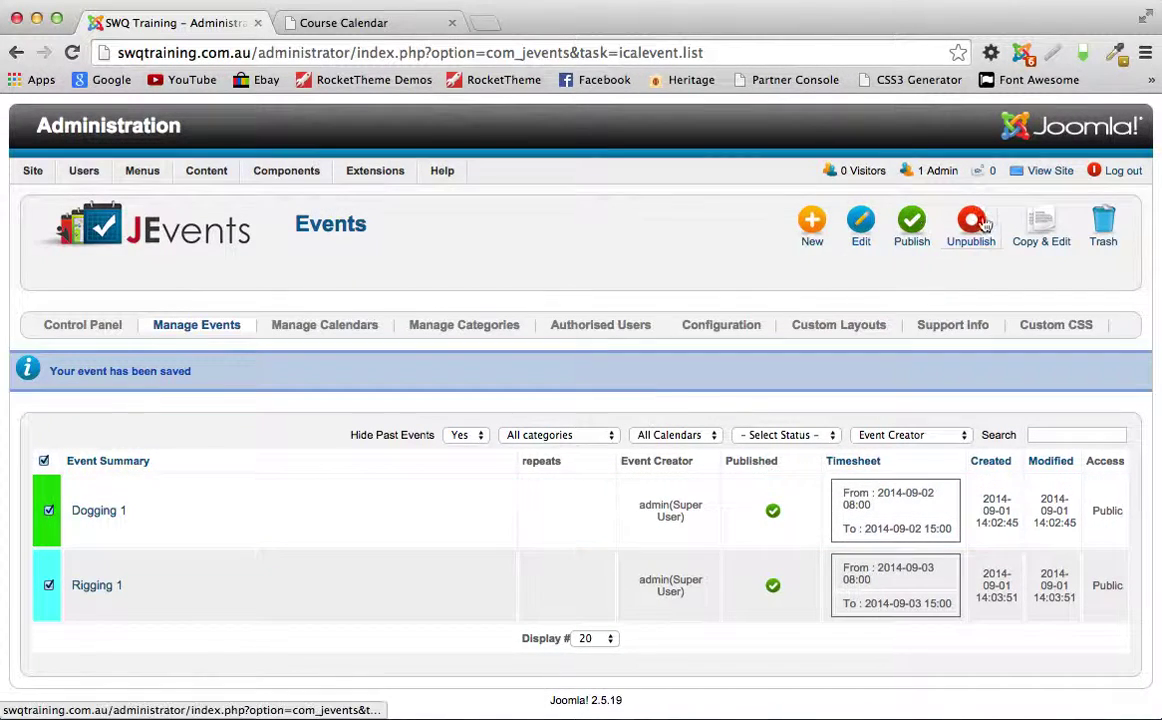
Step: Trash the checked Dogging 1 and Rigging 1 events from the JEvents list
{"action": "left_click", "coordinate": [1107, 234]}
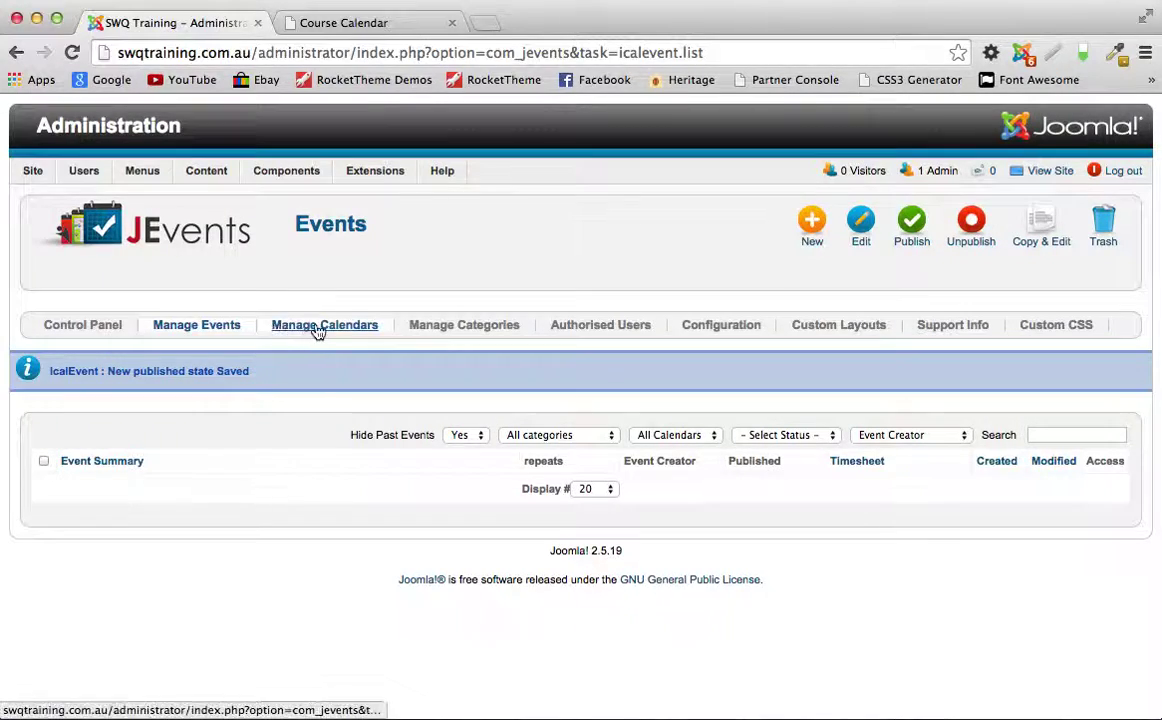
Step: In Manage Categories, select Cat 1, Cat 2 and Dogging & Rigging together and trash them
{"action": "left_click", "coordinate": [493, 331]}
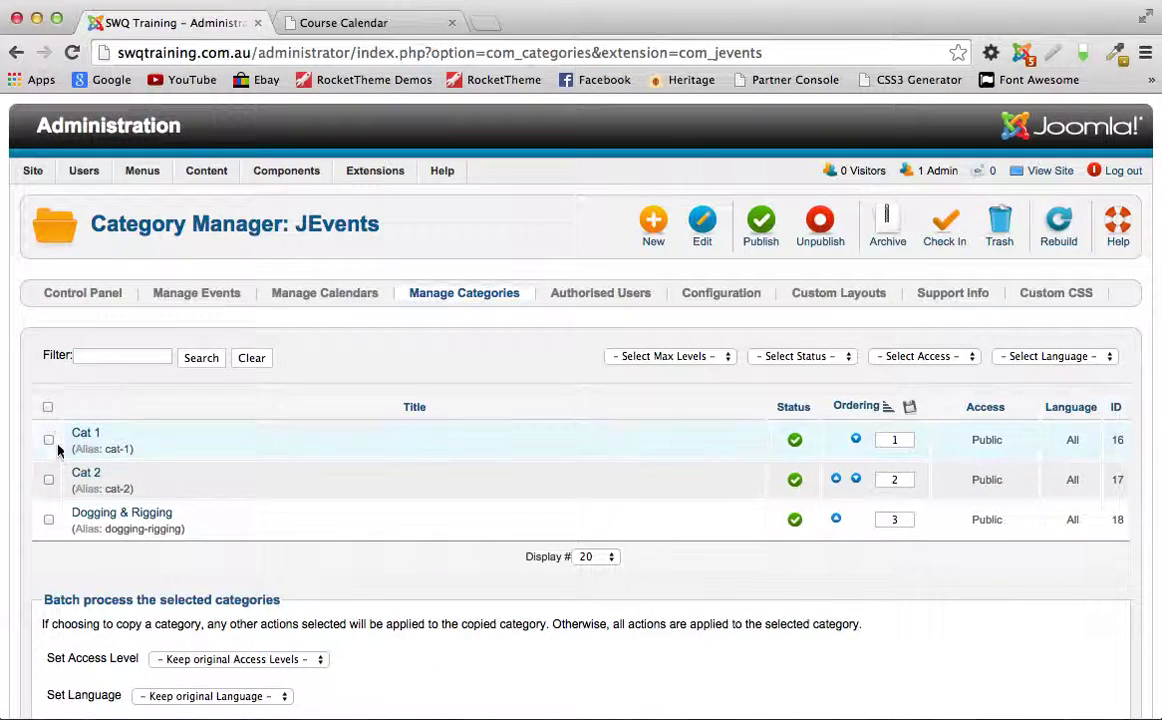
{"action": "left_click", "coordinate": [48, 408]}
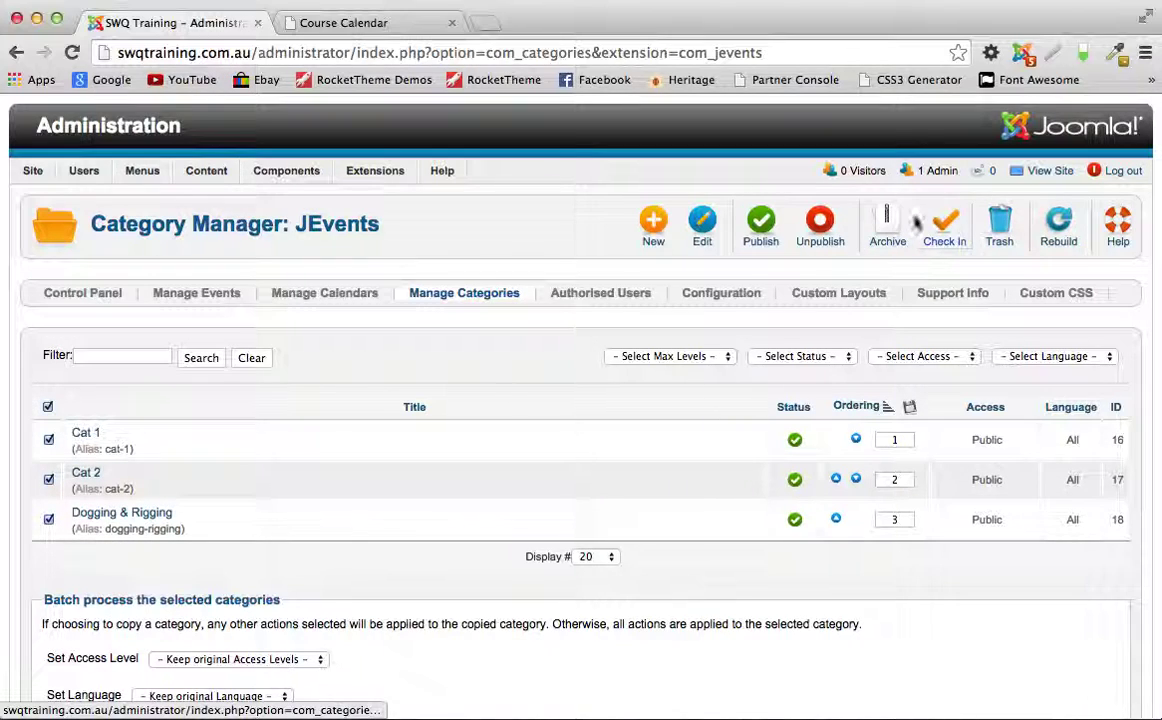
{"action": "left_click", "coordinate": [1001, 227]}
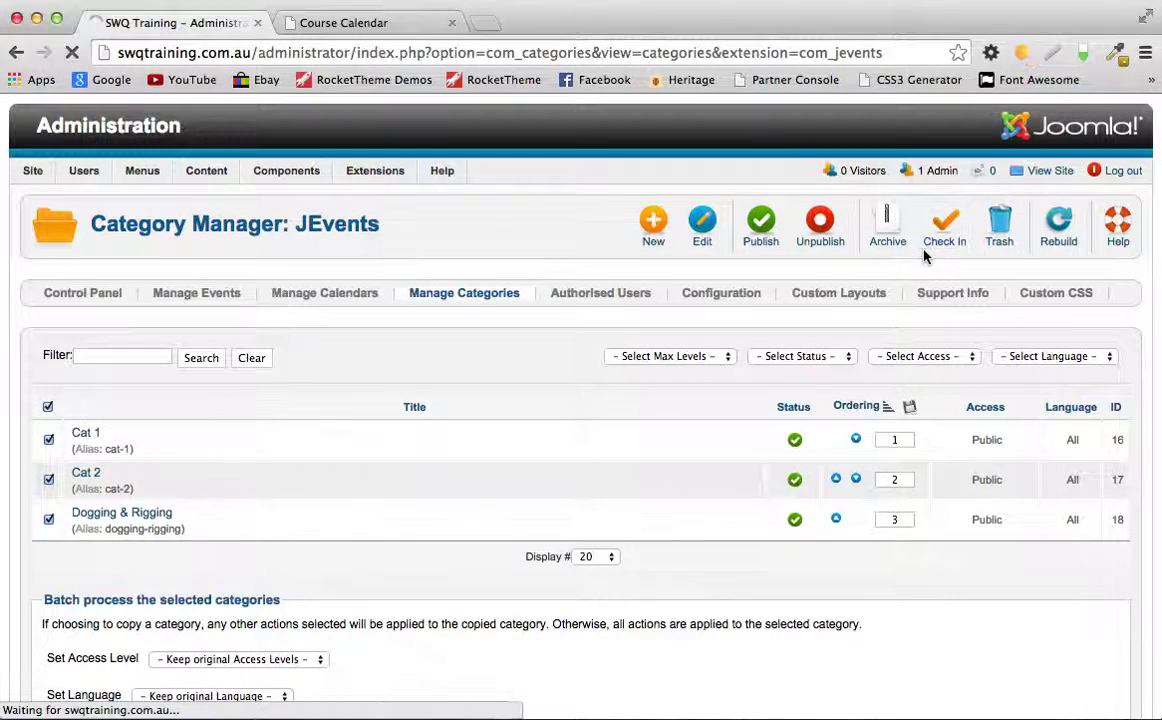